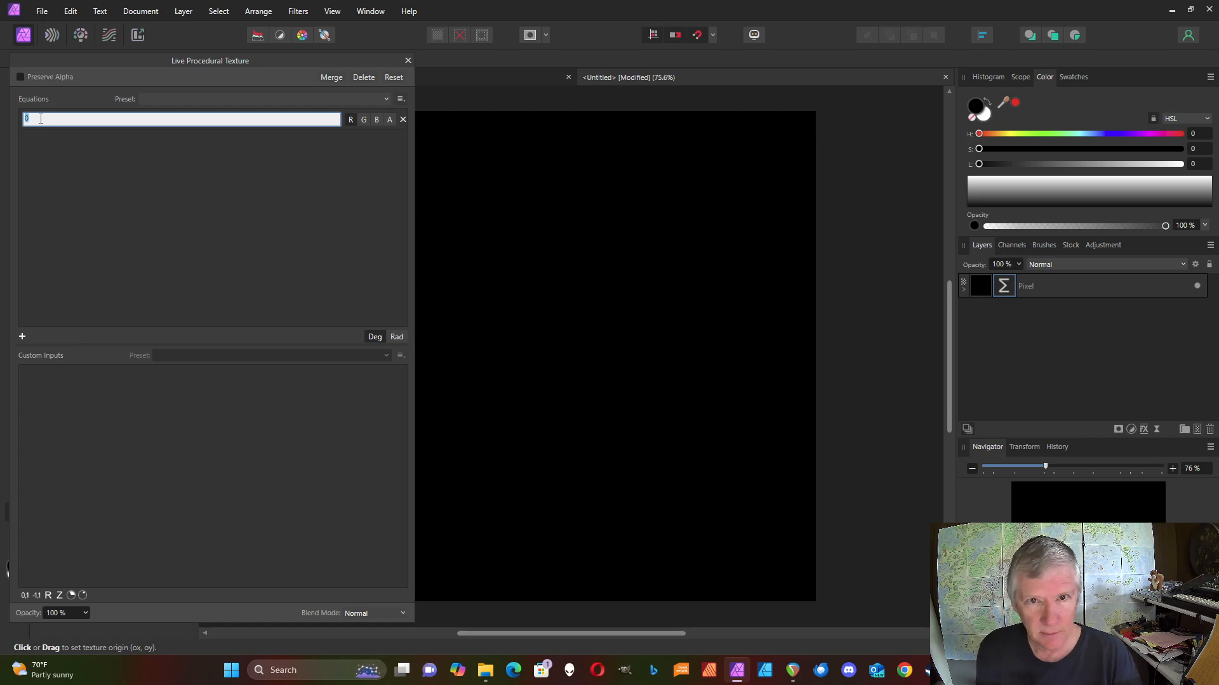
- Enter the texture equation "var v=vec2(rx,ry)*a/w; v"
text(var)
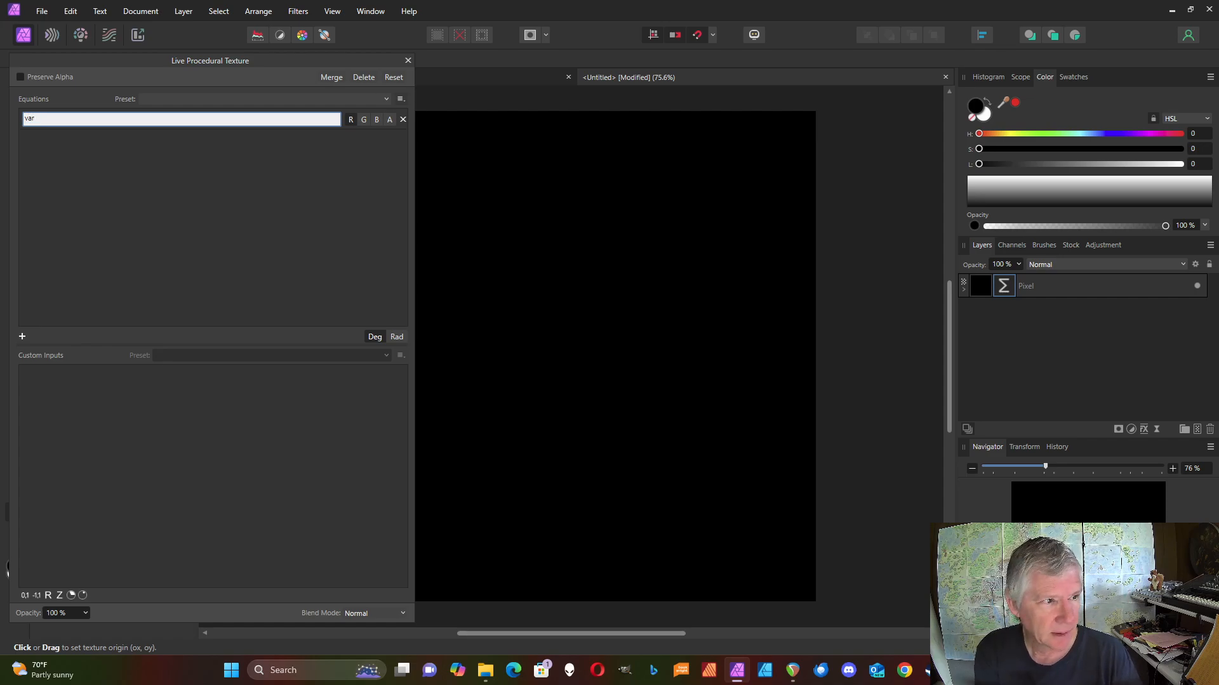
text( v)
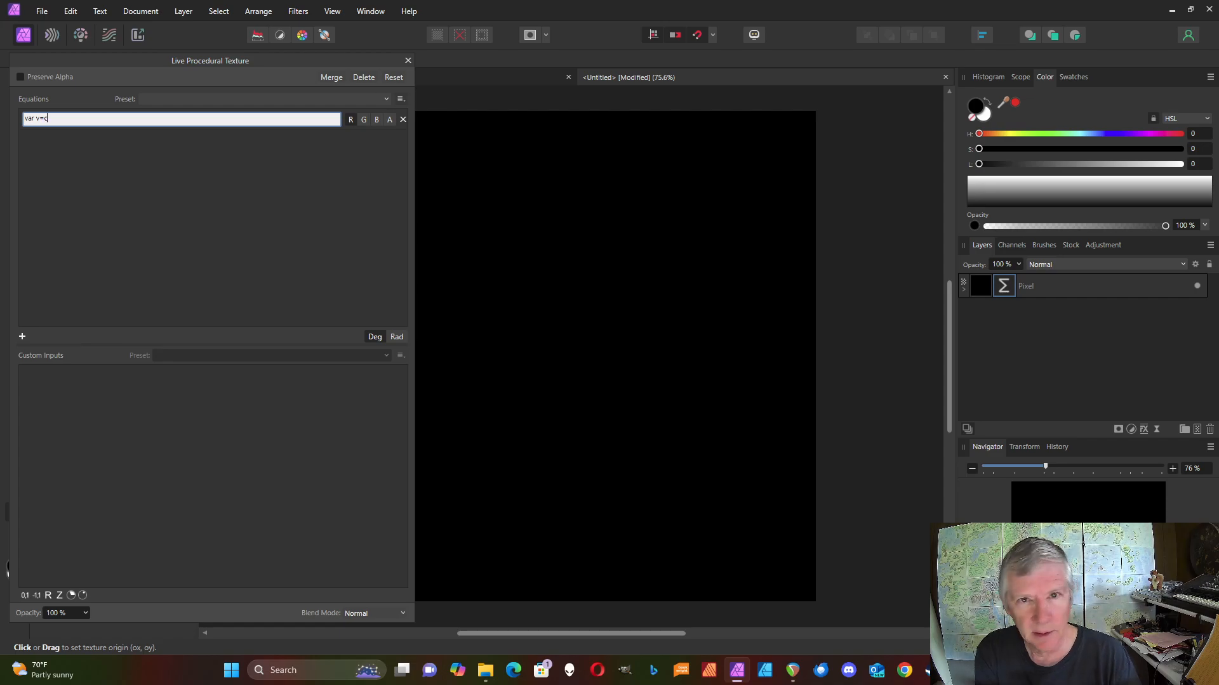
text(=vec)
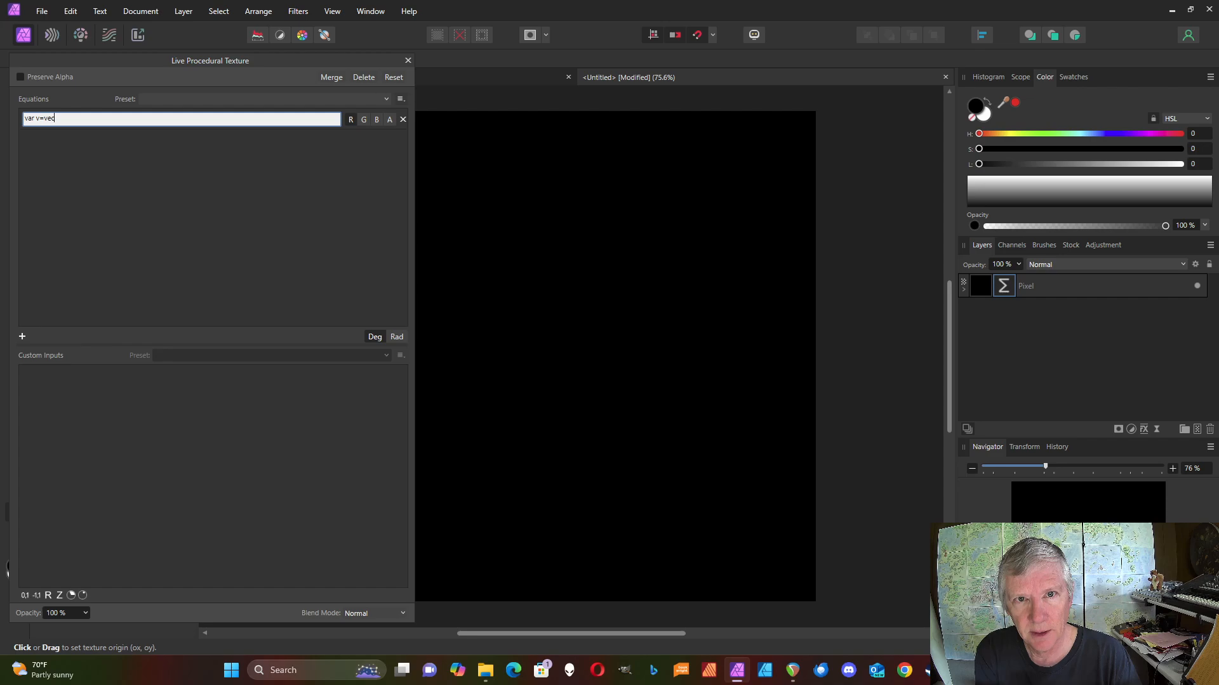
text(2)
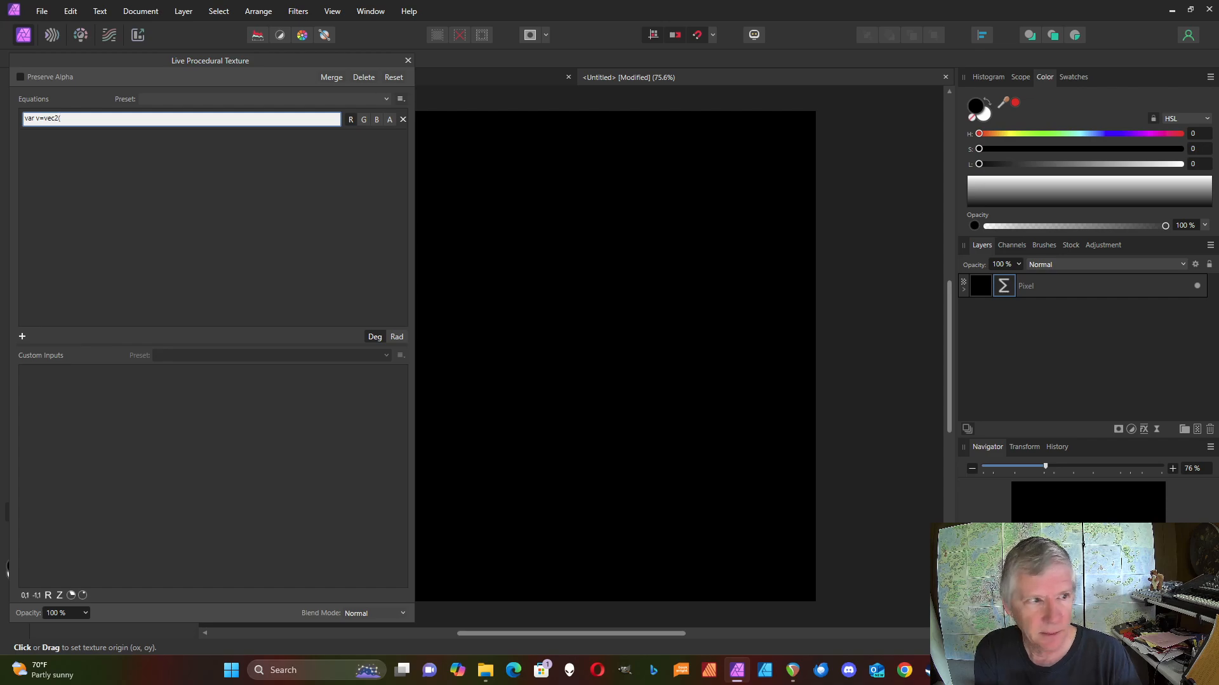
text((rx)
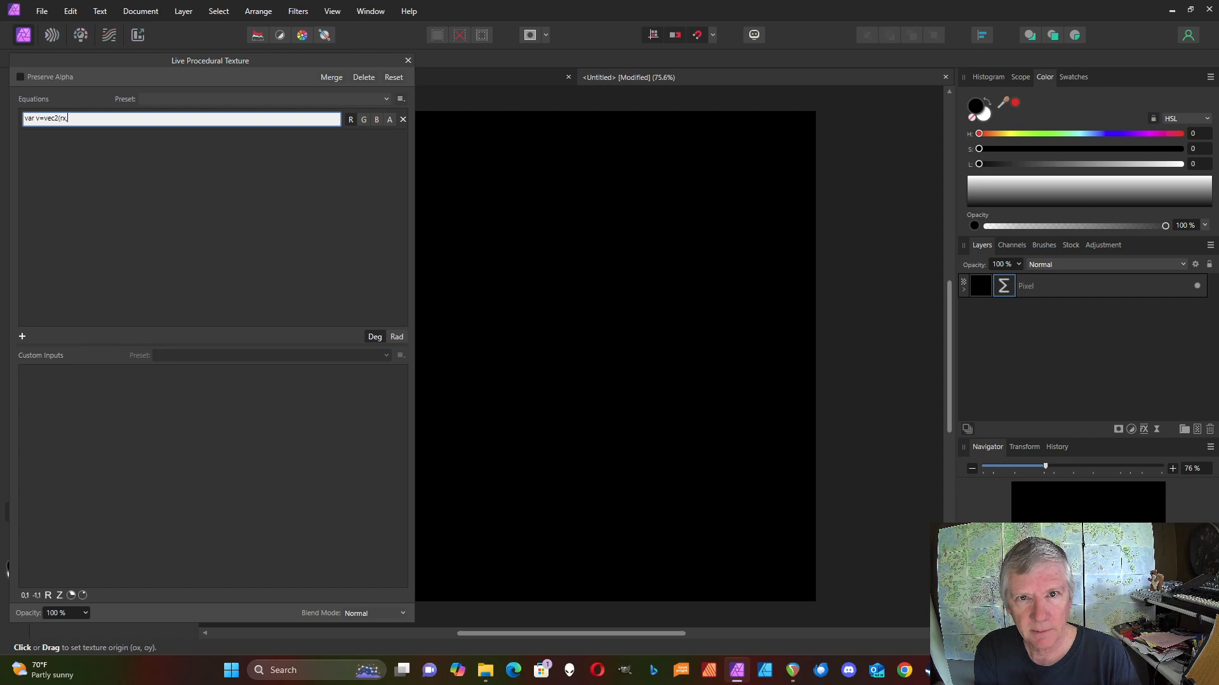
text(,ry)*a/w; v)
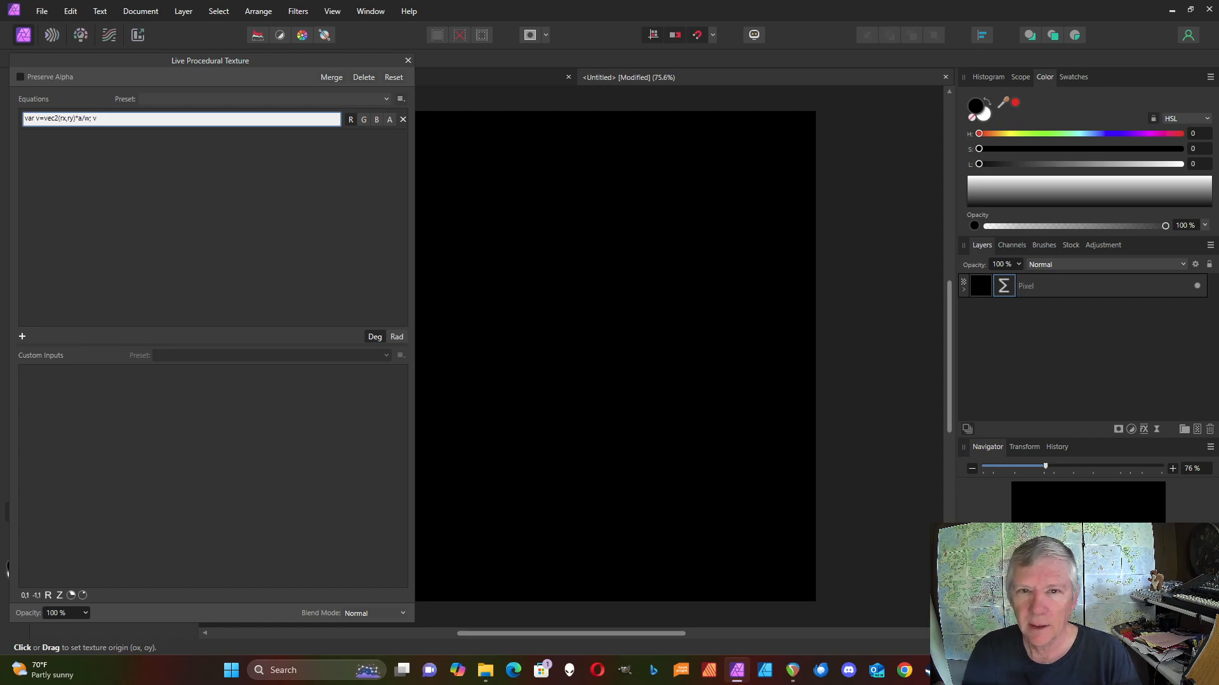
key(Return)
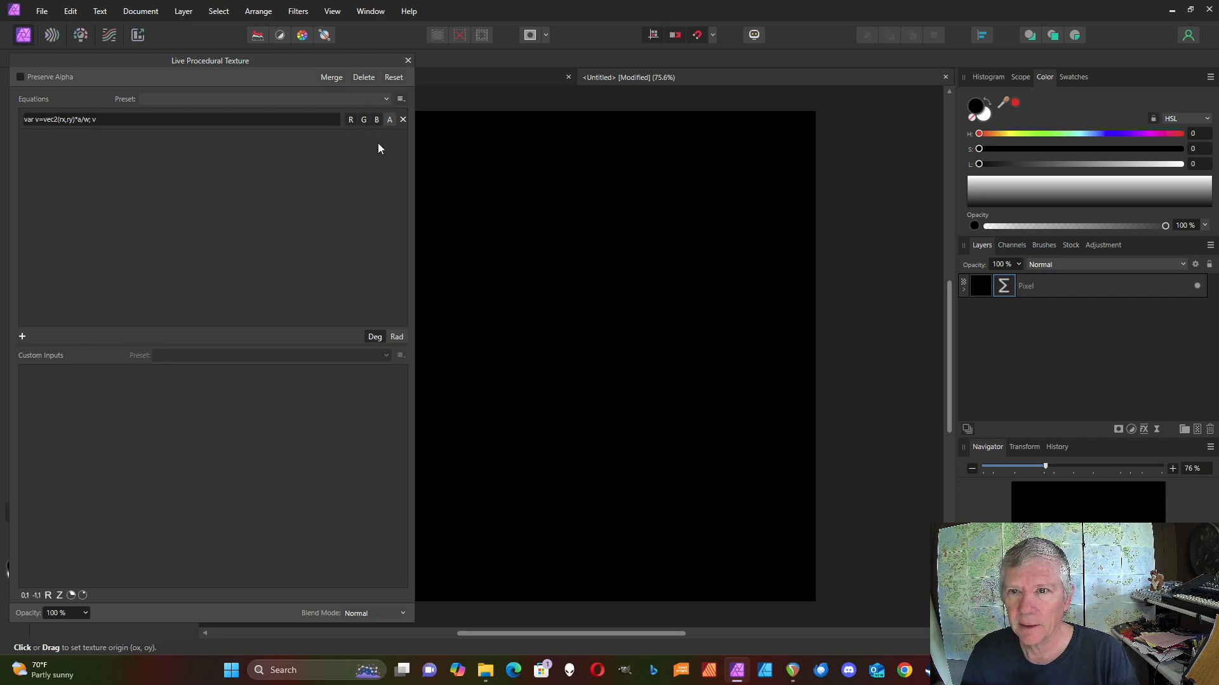
- Add a real-number custom input a, describe it as Scale and set its value to 3
click(48, 595)
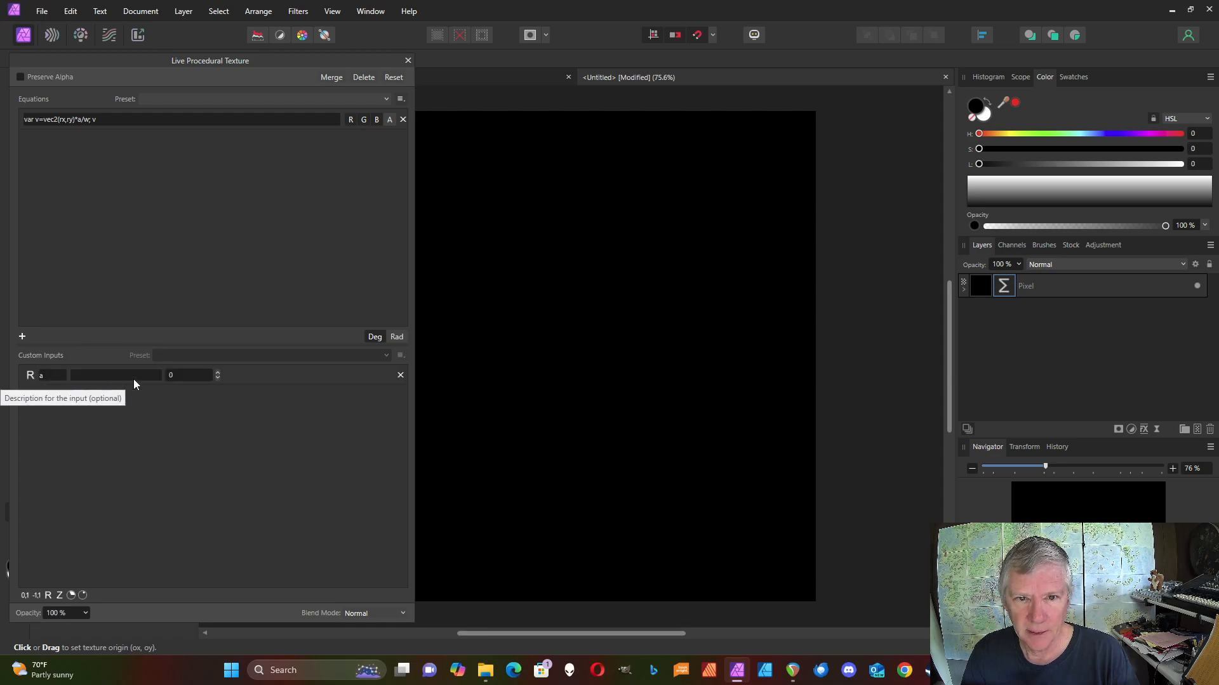
click(218, 372)
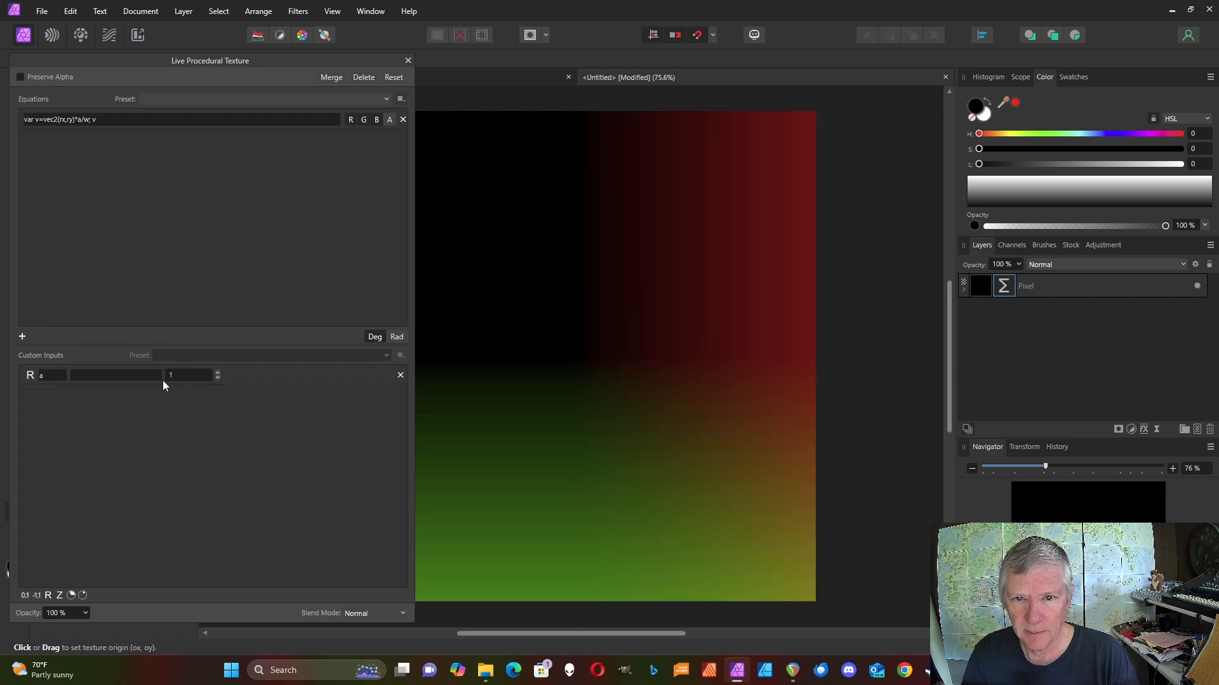
click(121, 375)
text(Ac)
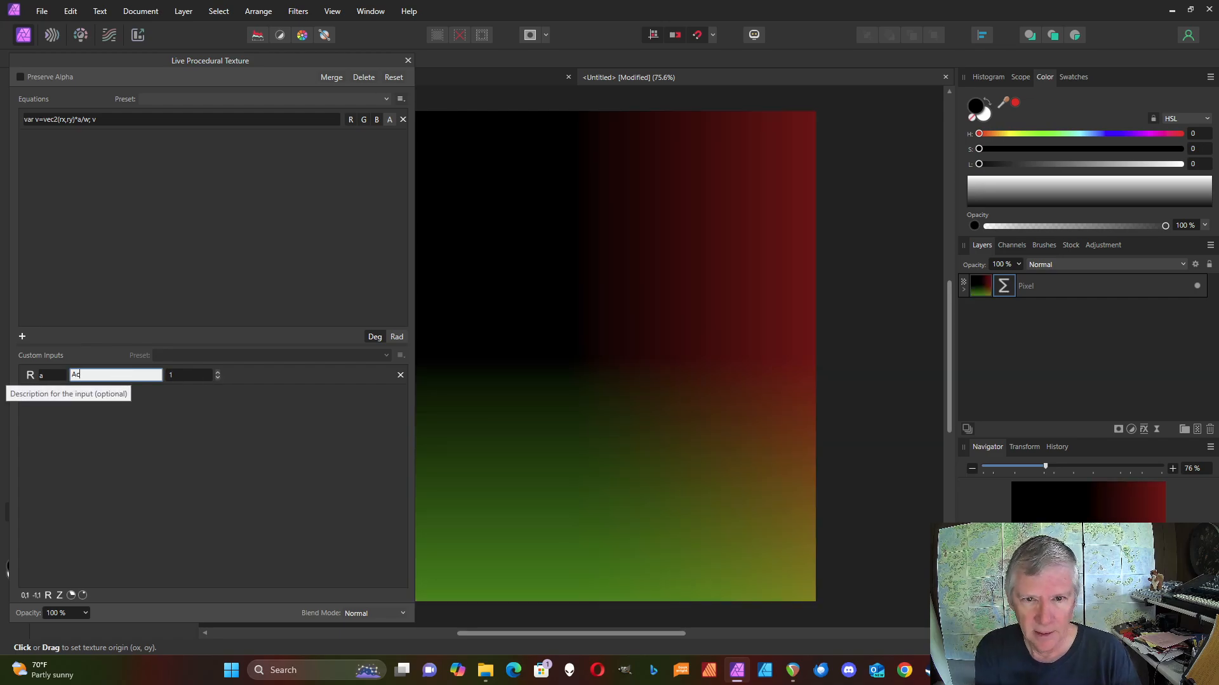
key(BackSpace)
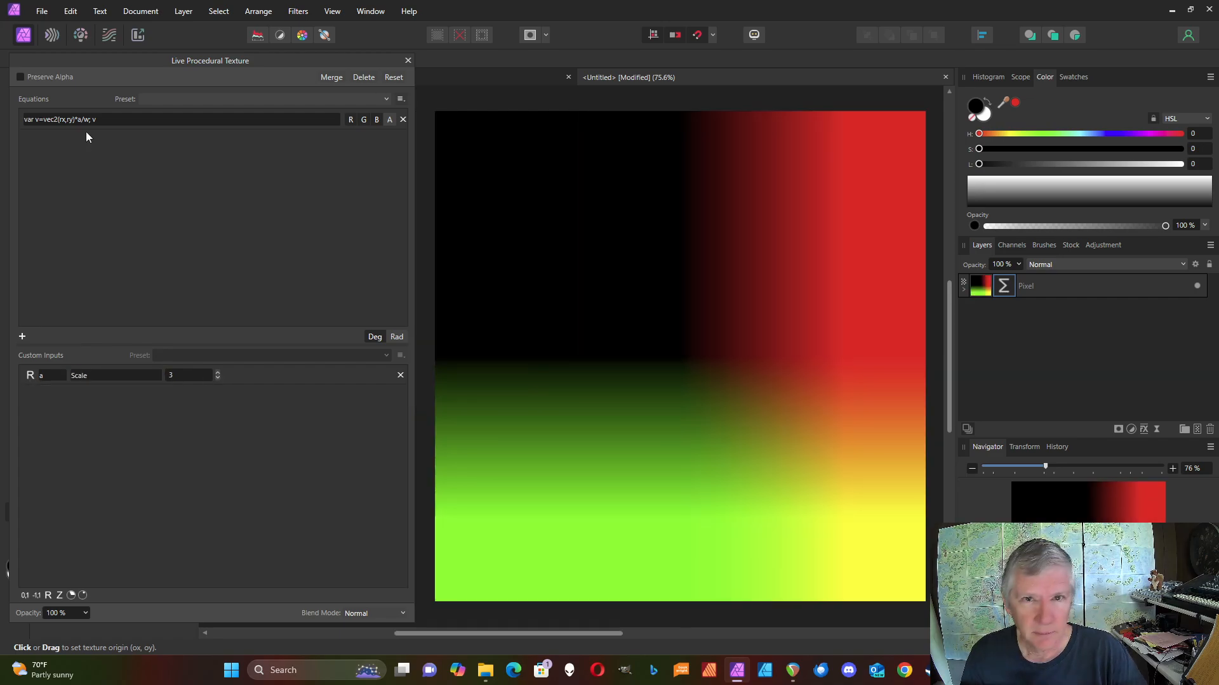
- Replace the final v in the equation with the cell noise expression "cellnoisedist(v.x,v.y,b)"
click(98, 119)
click(98, 119)
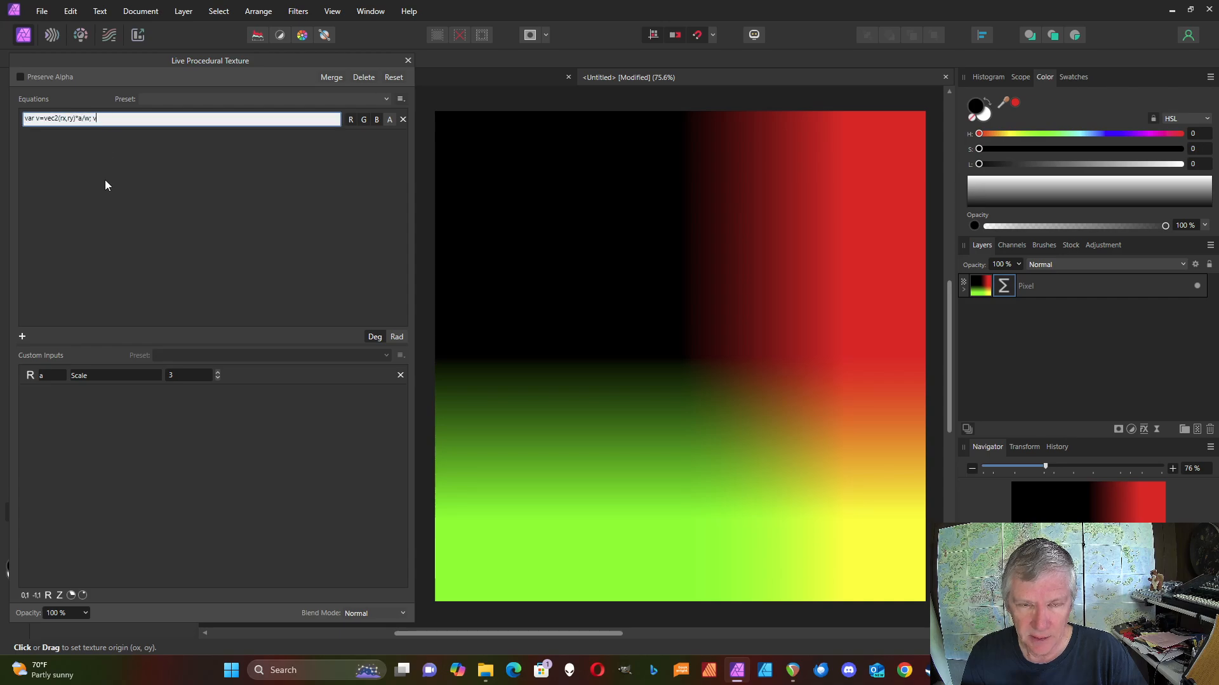
key(BackSpace)
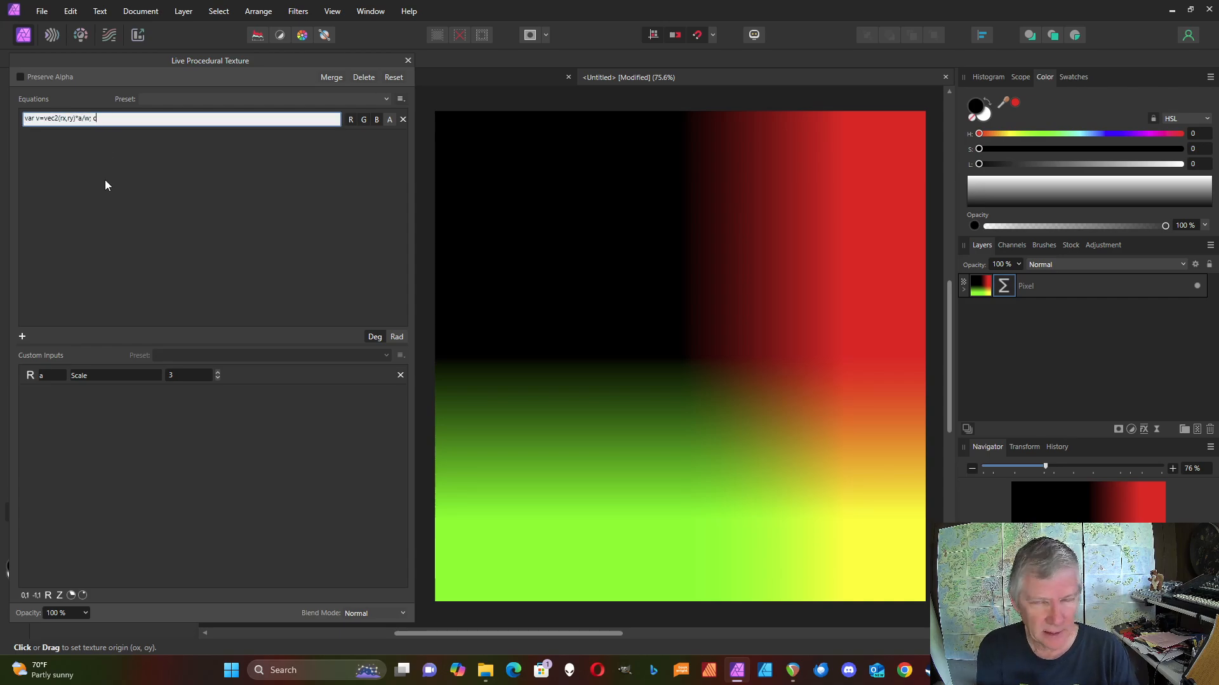
text(cellnoisedist()
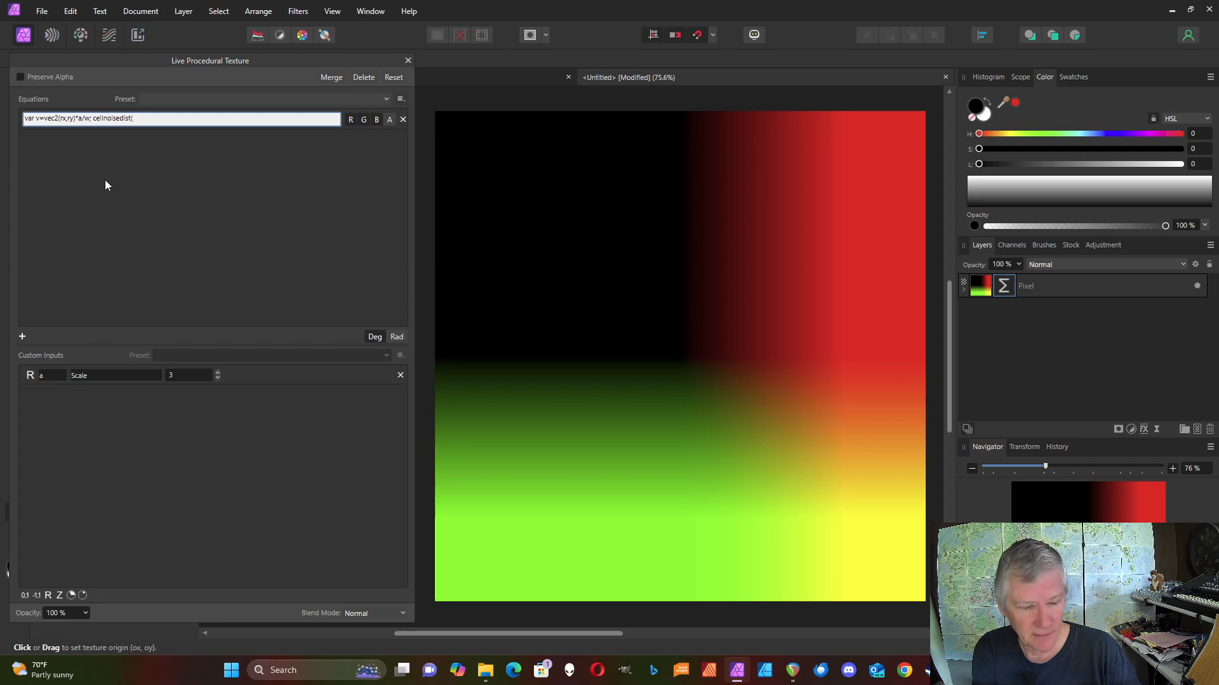
text(v.x)
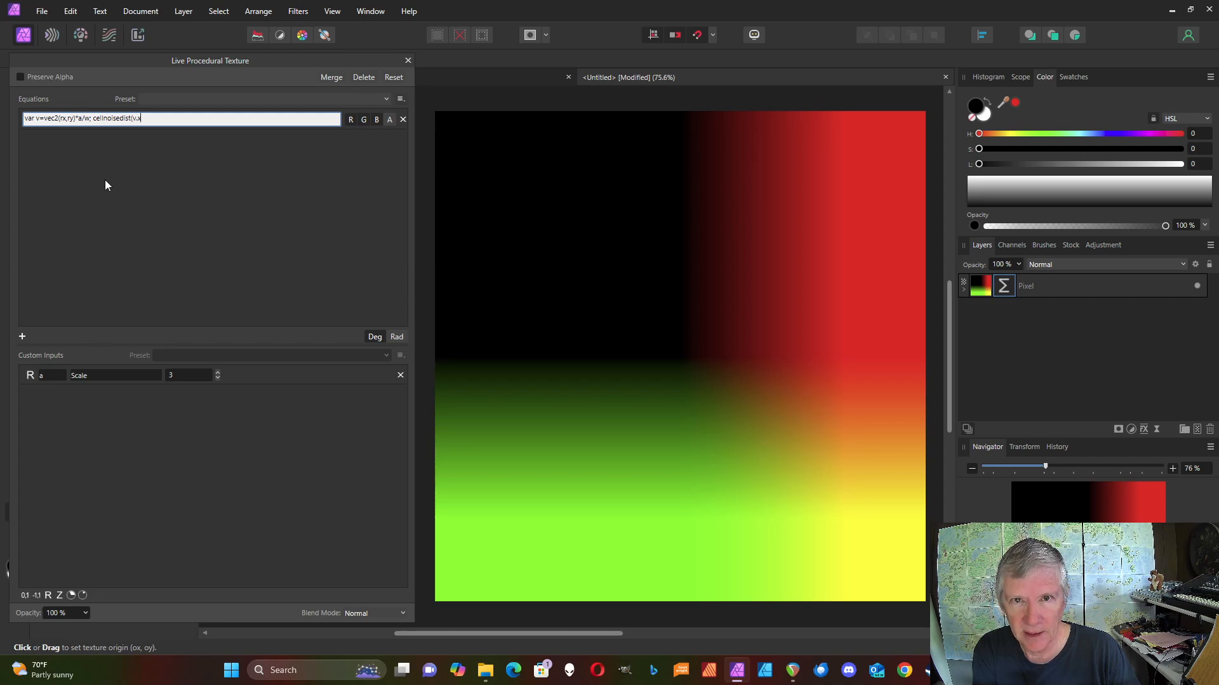
text(,v.y)
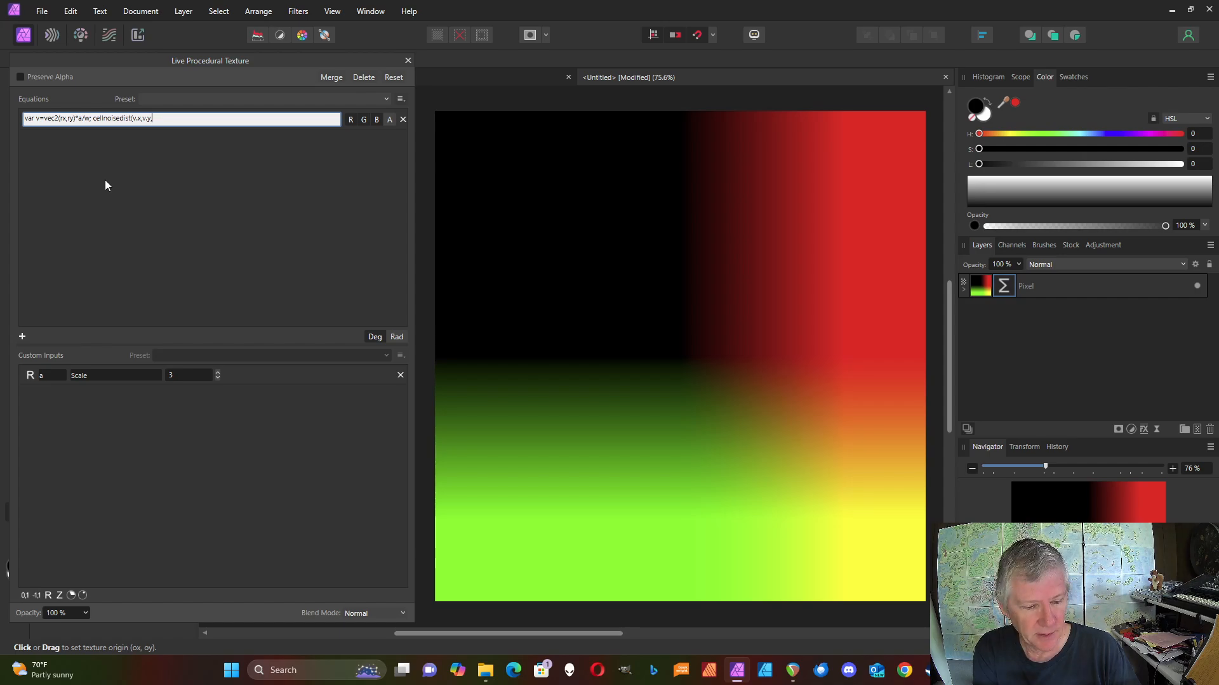
text(,b)
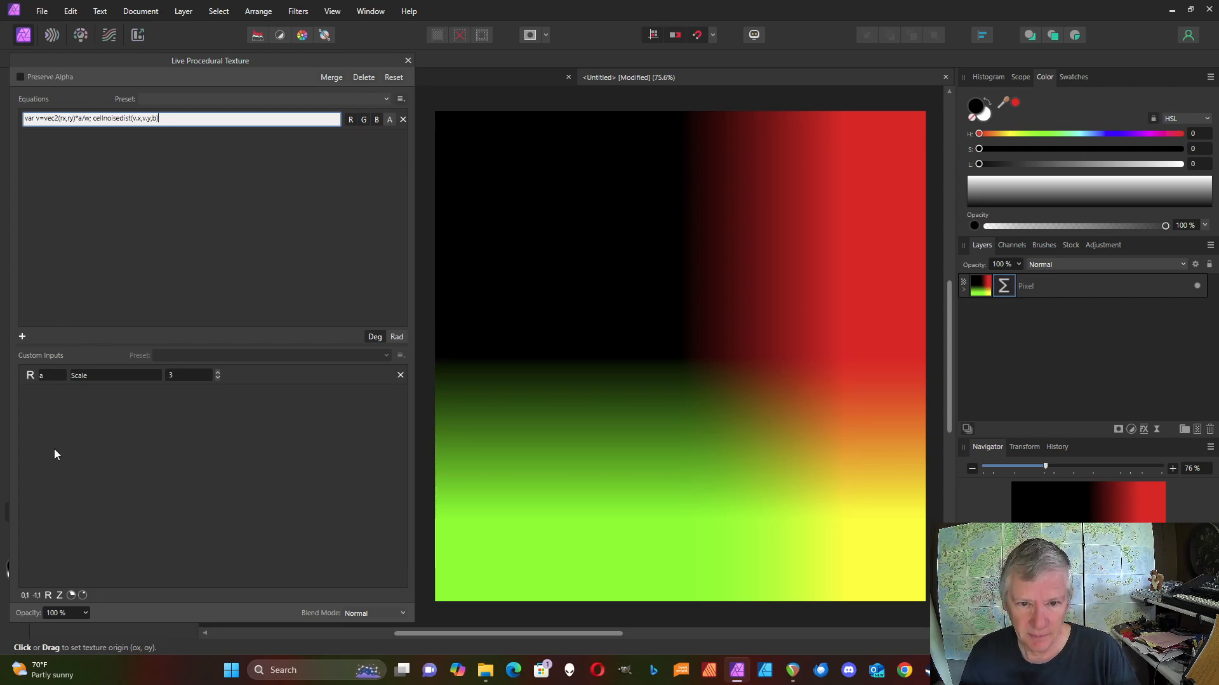
key(Return)
- Add a real-number custom input b described as Random, try several values and set it to 1
click(47, 595)
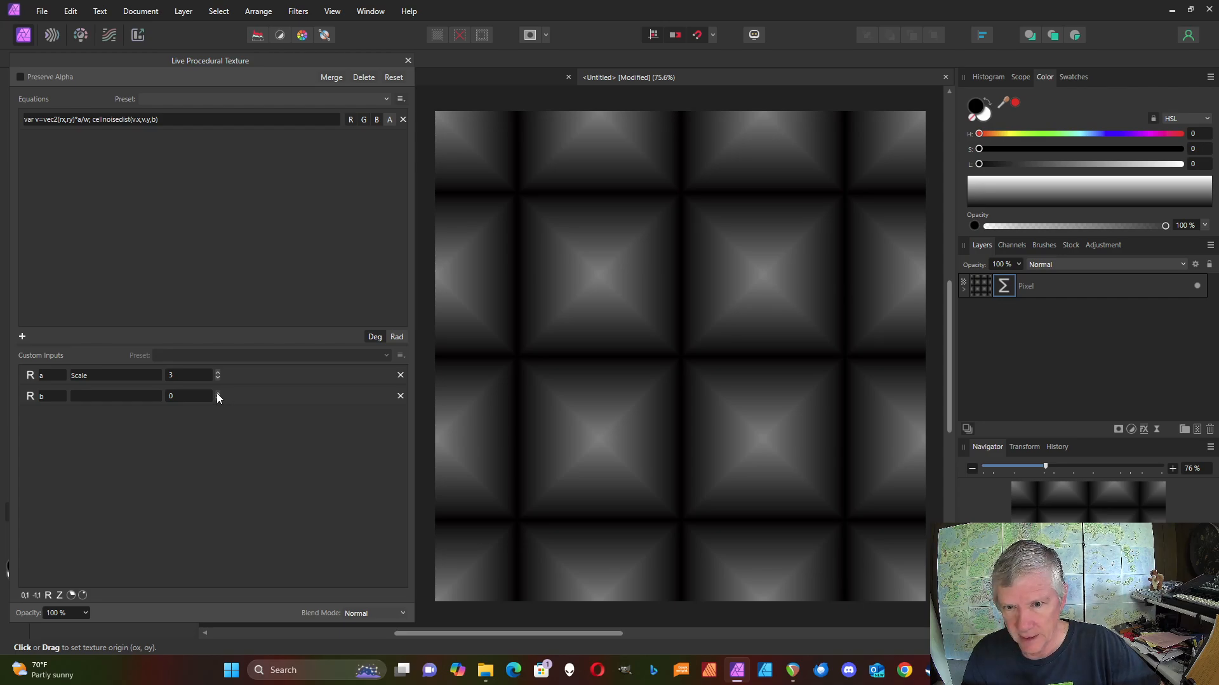
click(217, 394)
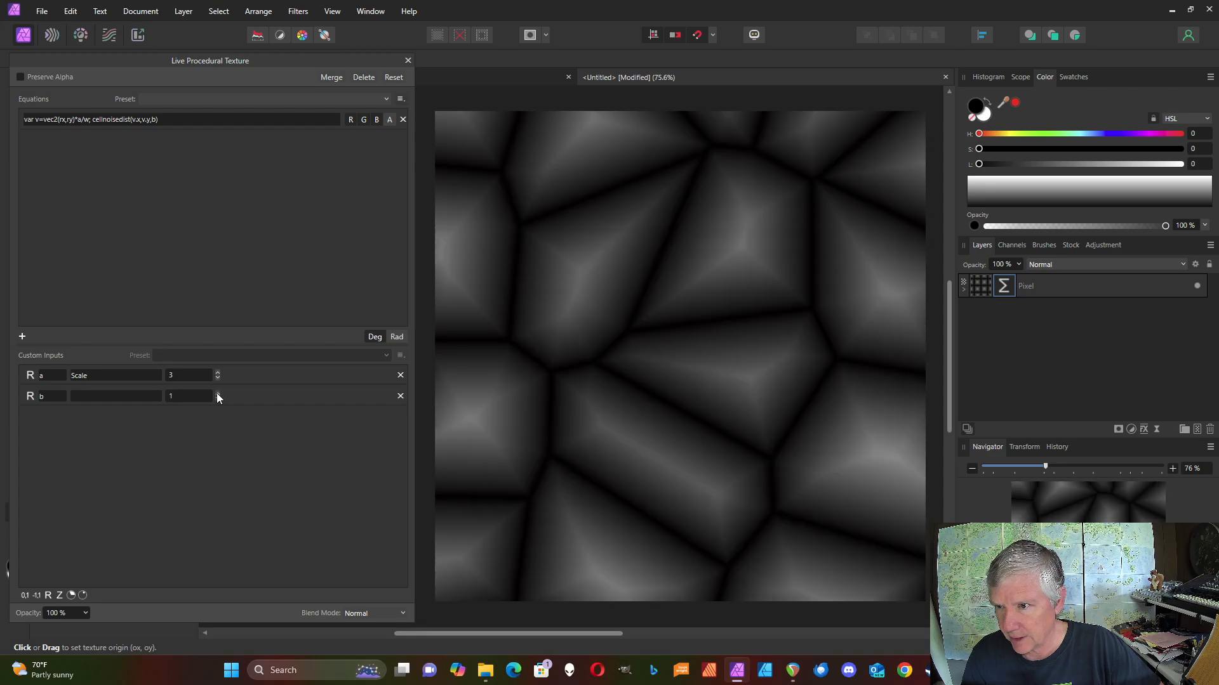
click(217, 394)
click(217, 393)
click(217, 400)
click(217, 399)
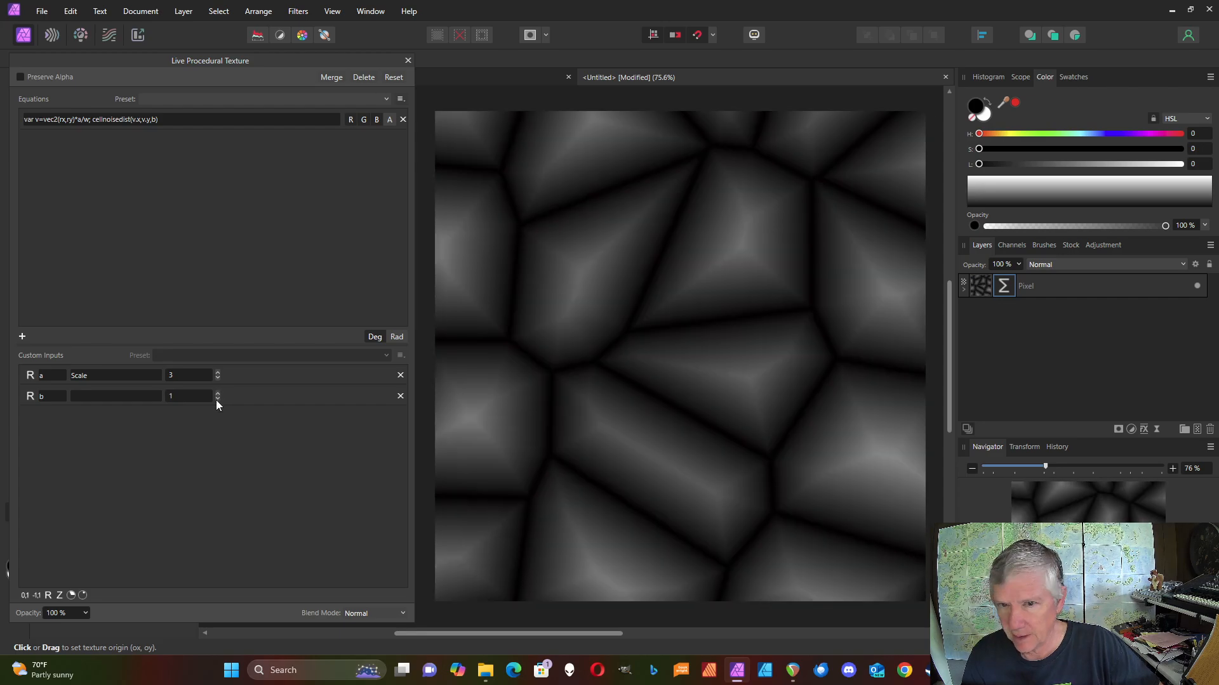
click(218, 399)
click(217, 393)
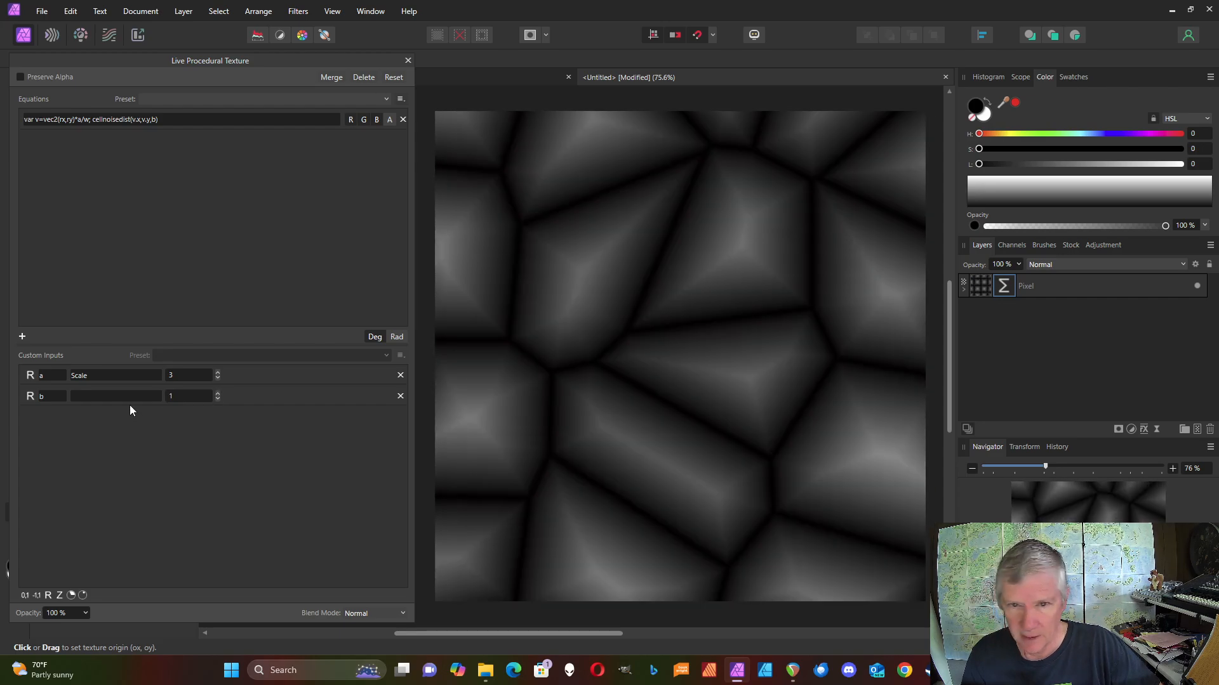
- Add a 0-to-1 range custom input and name its variable i
click(23, 596)
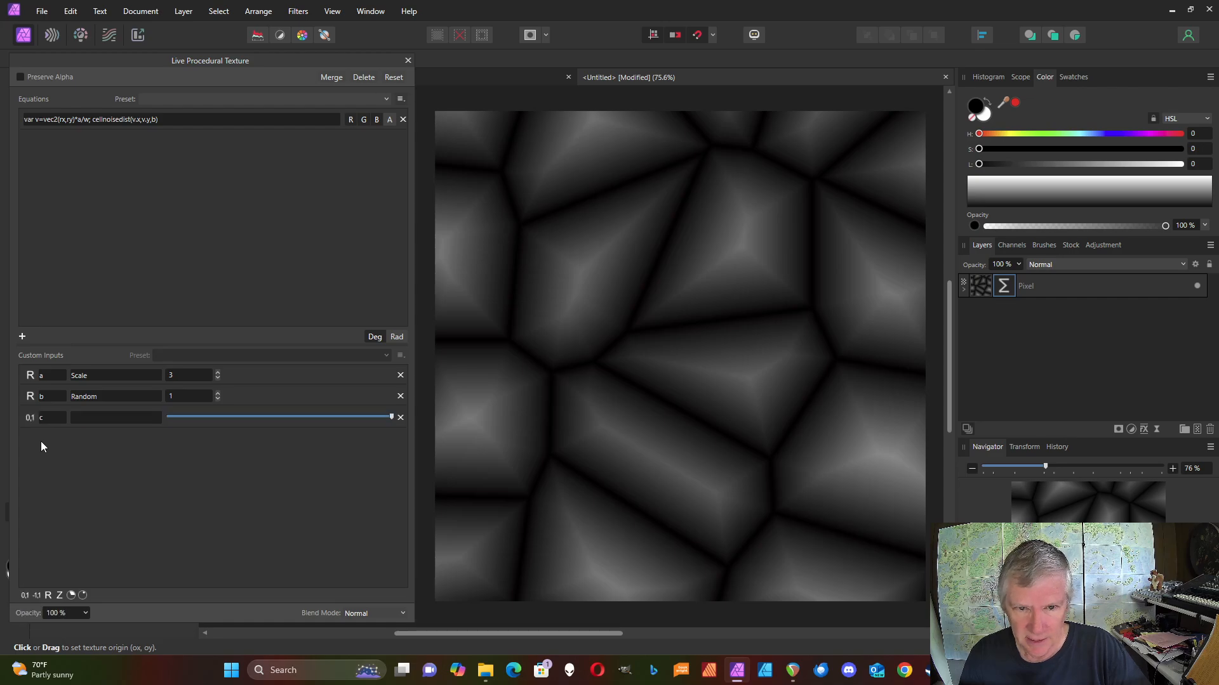
text(i)
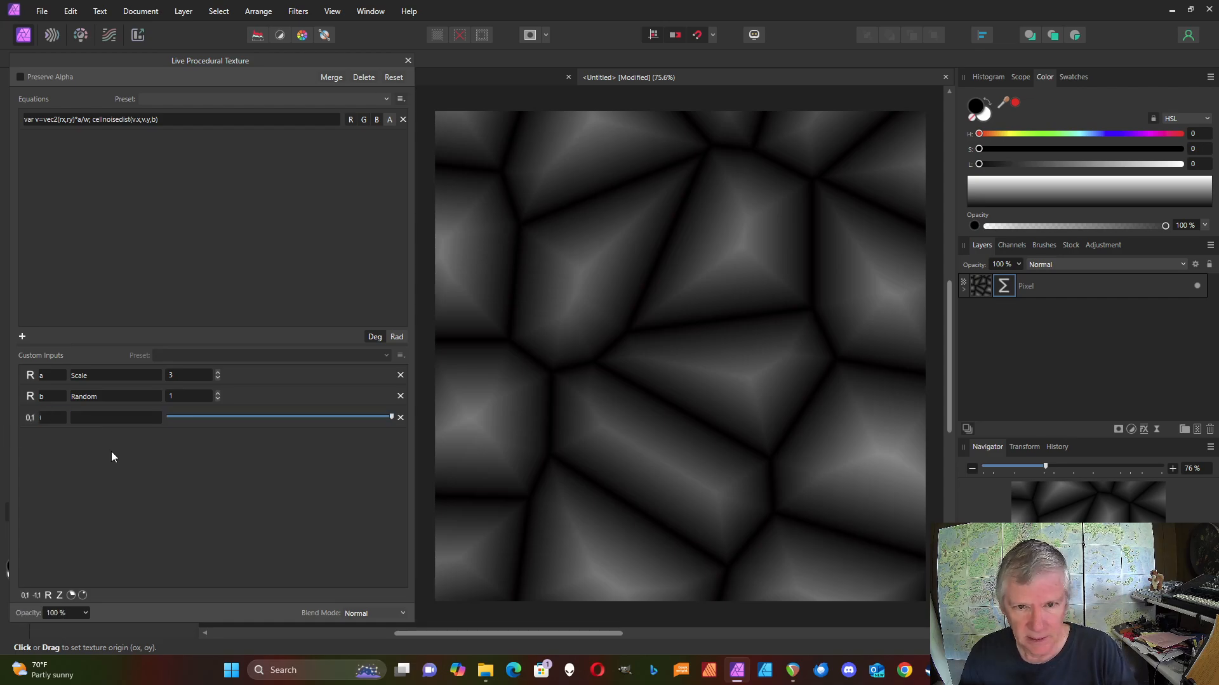
key(Return)
click(112, 420)
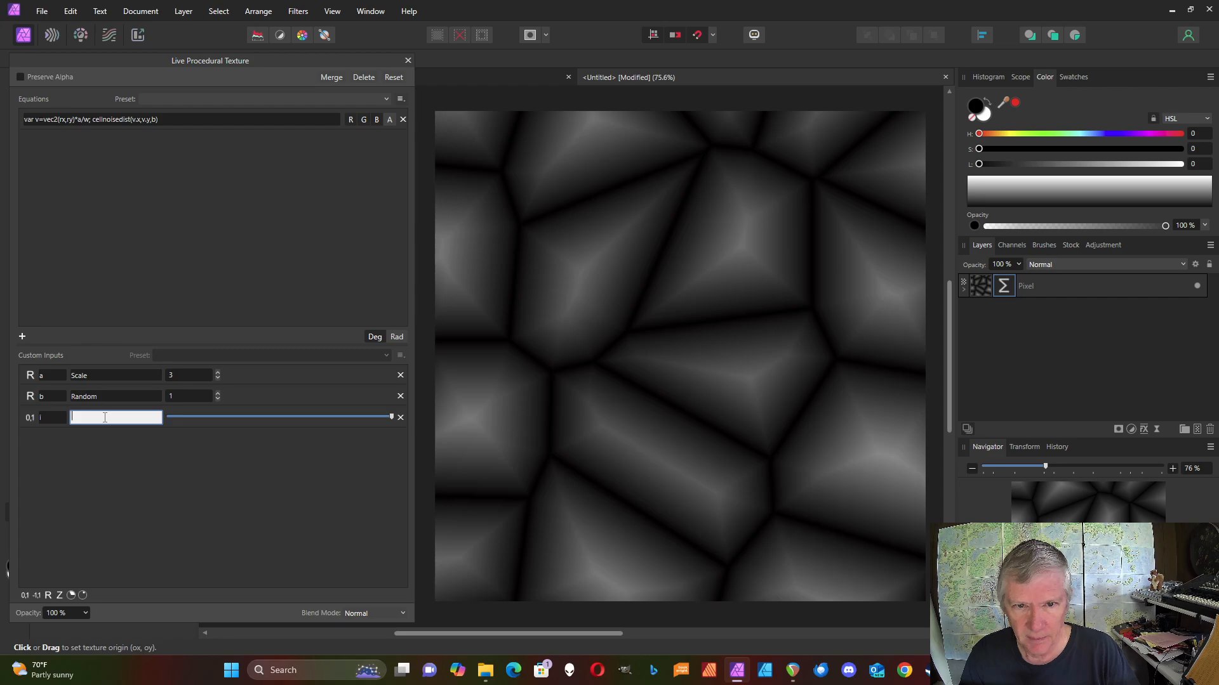
- Change the last cellnoisedist argument to b*i and try i at its minimum value
click(154, 120)
click(154, 120)
click(158, 121)
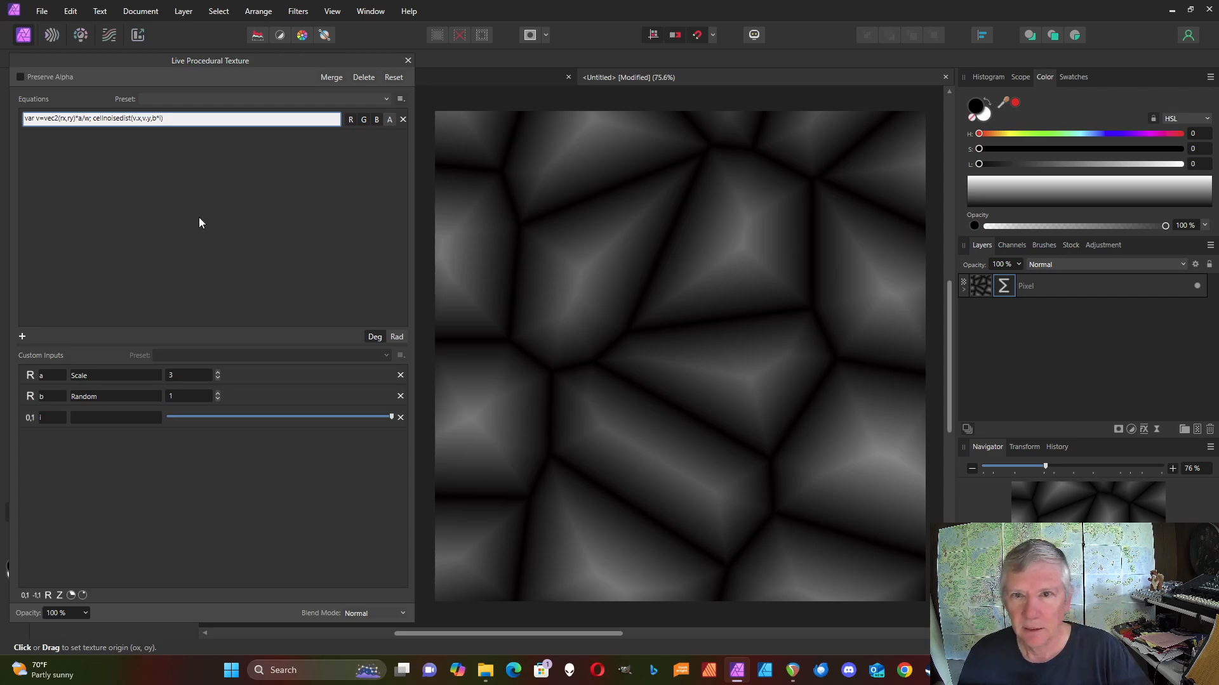
text(i)
key(Return)
drag(392, 421, 167, 418)
- Delete the custom input i and restore the last cellnoisedist argument to b
click(400, 418)
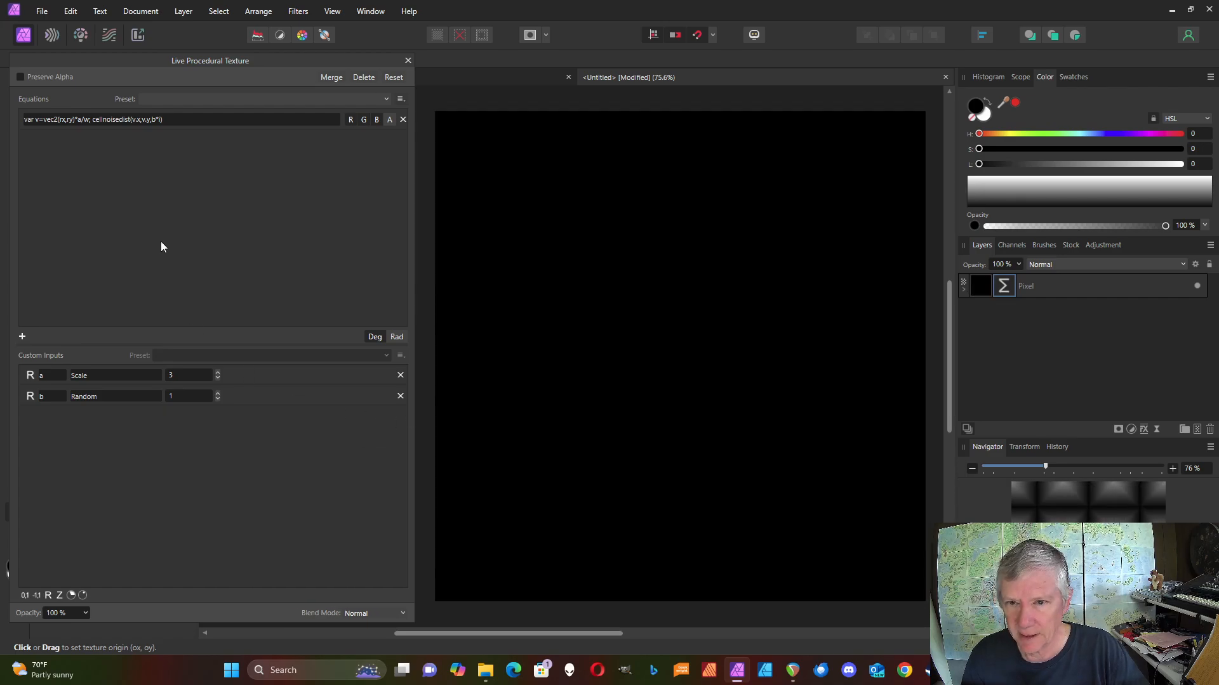
click(160, 119)
key(BackSpace)
key(BackSpace)
key(Return)
- Store the cell noise in a variable as "var t1=cellnoisedist(v.x,v.y,b);" and output t1
click(93, 122)
click(92, 121)
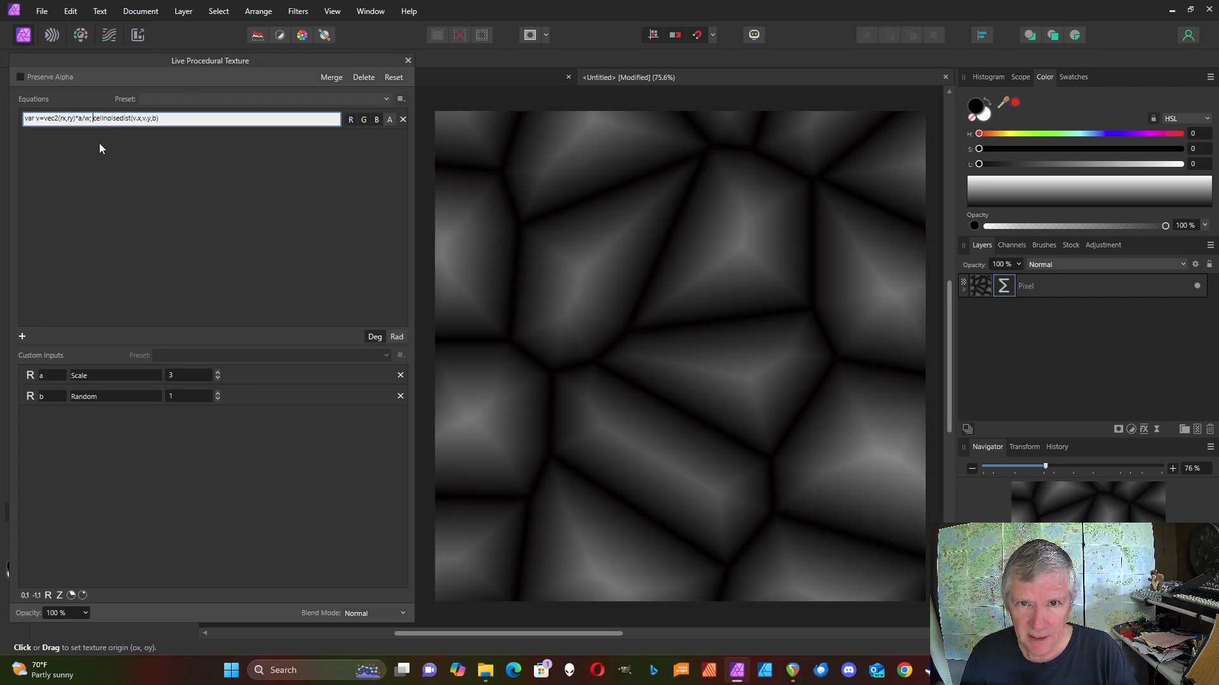
text(var t1)
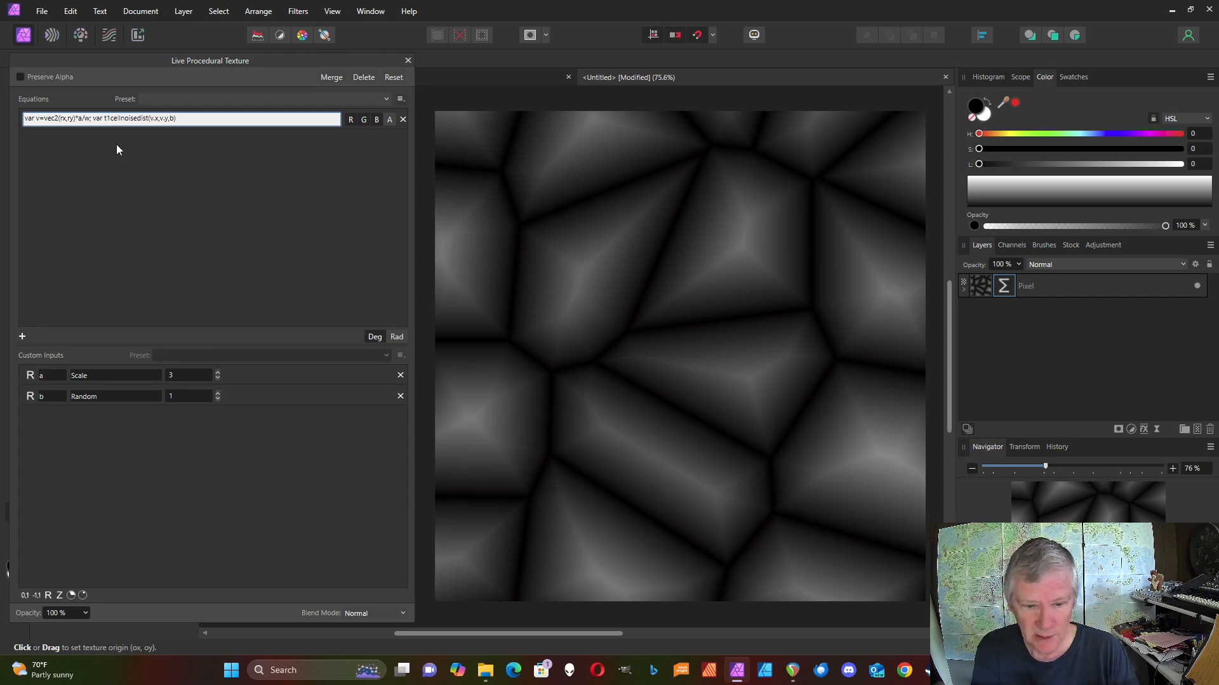
text(=)
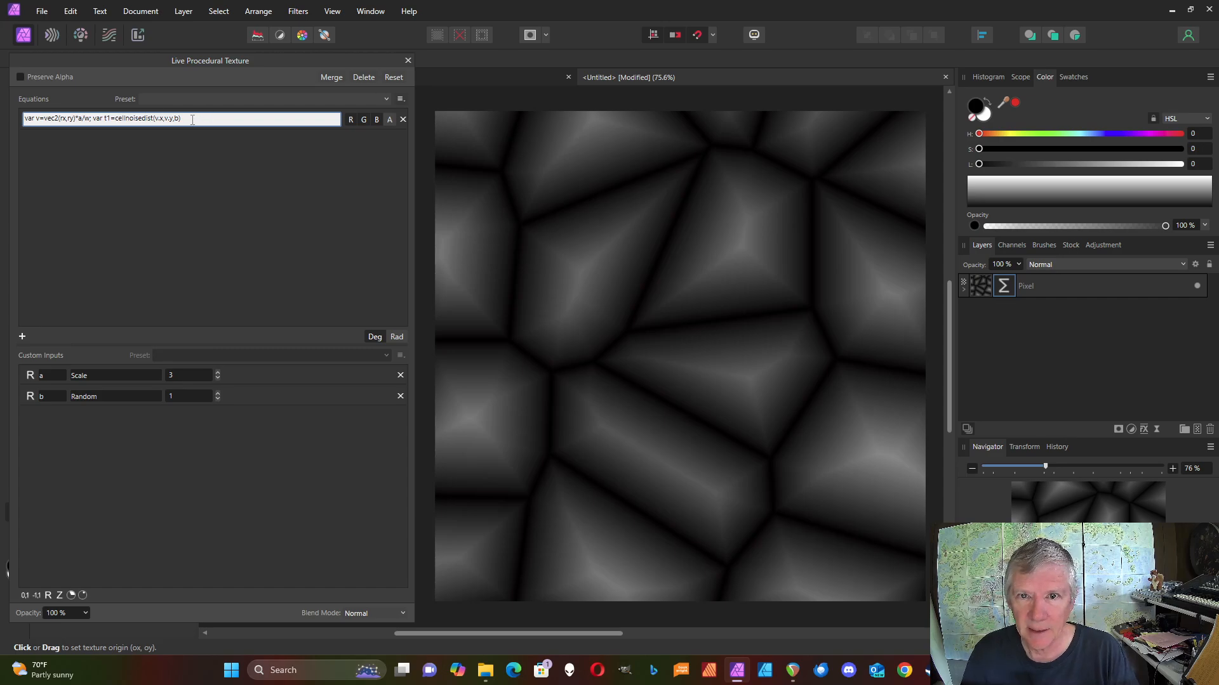
text(;)
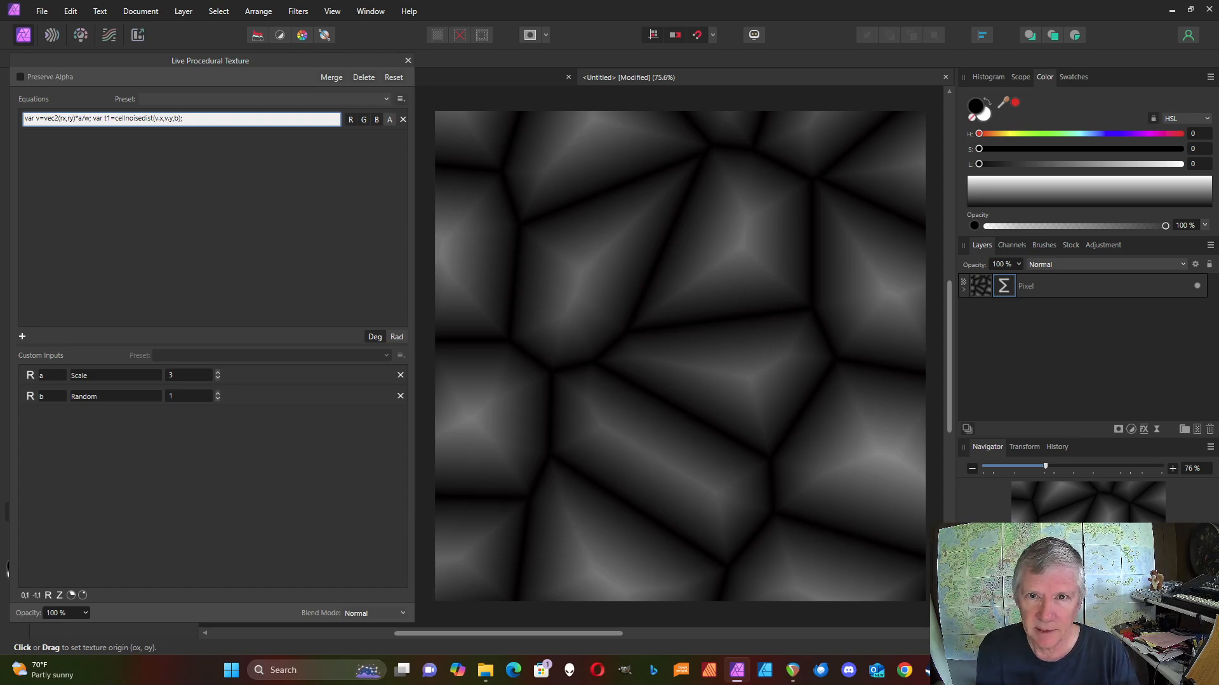
text( t1)
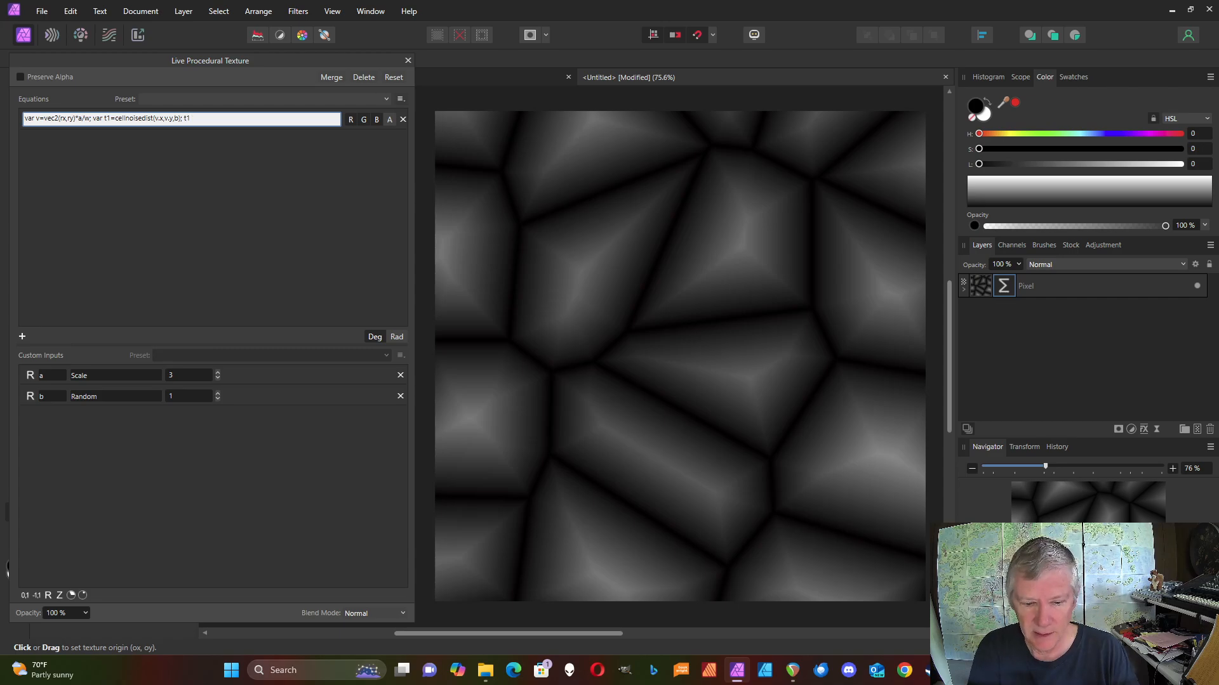
key(Return)
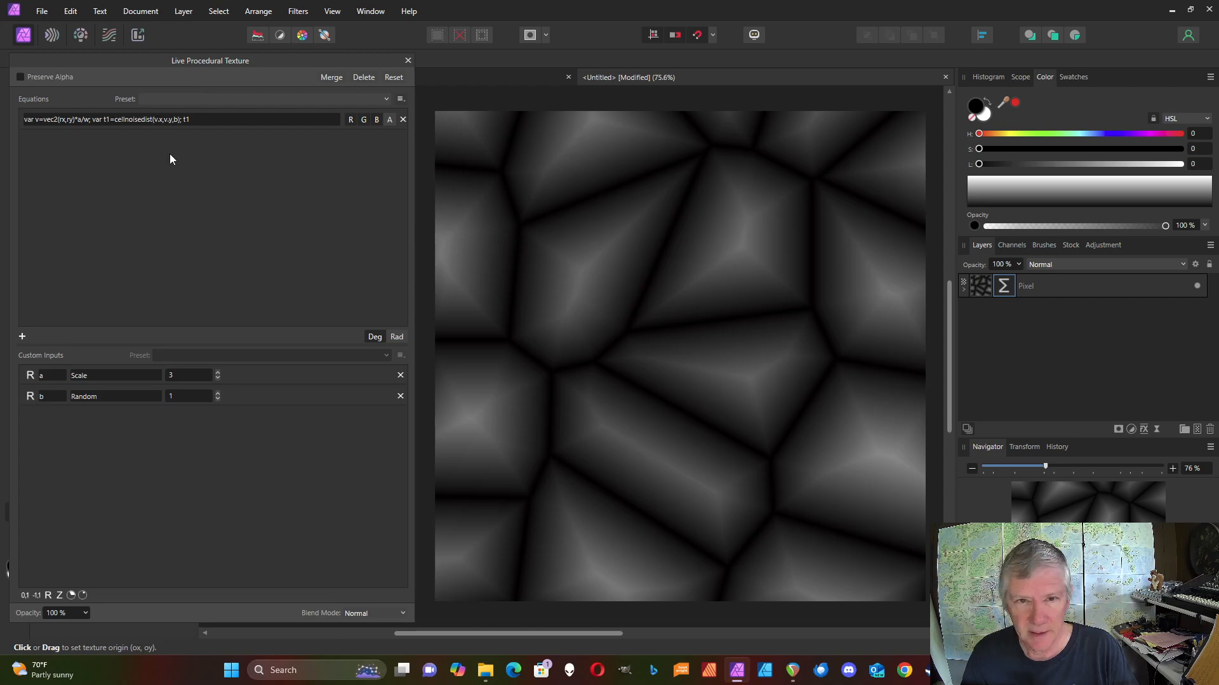
- Change the equation's output from t1 to quantize(1/c,t1) and apply it
click(182, 120)
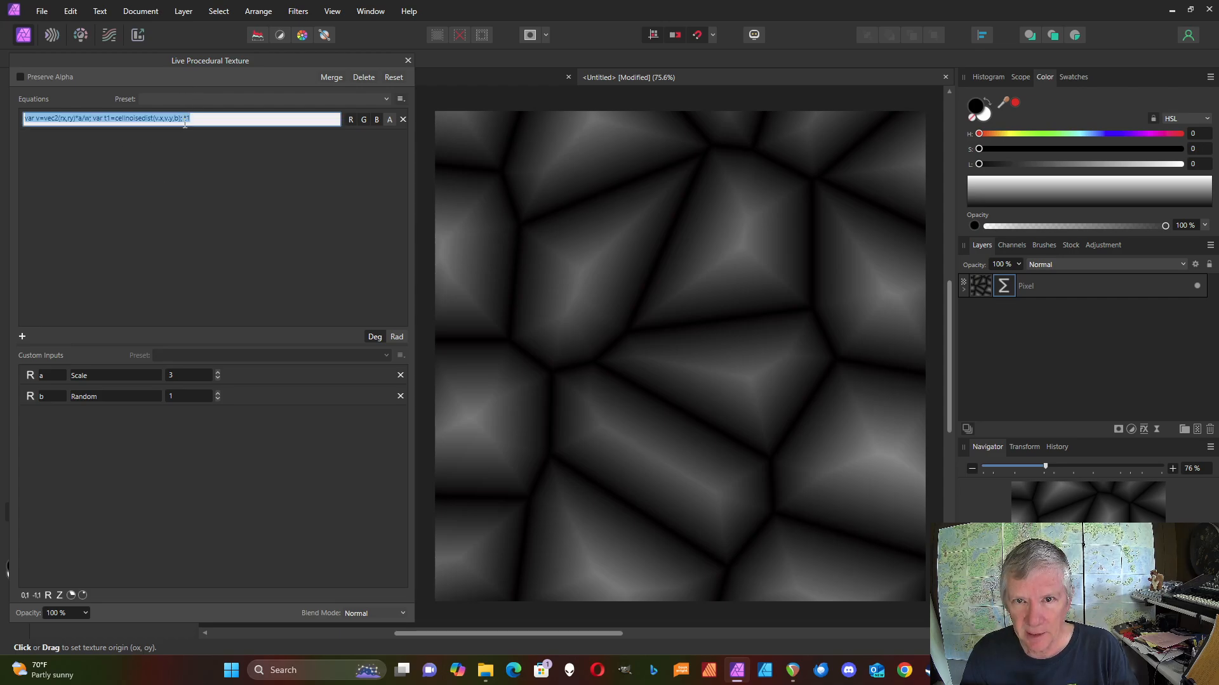
click(183, 119)
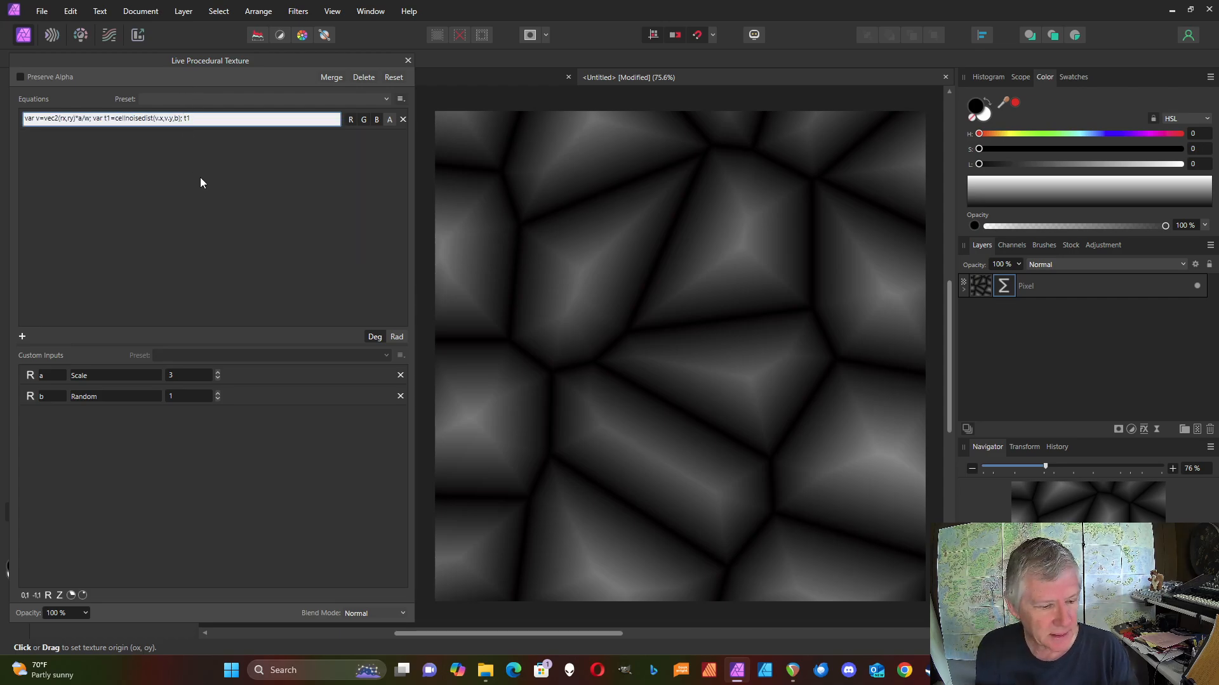
text(quantize)
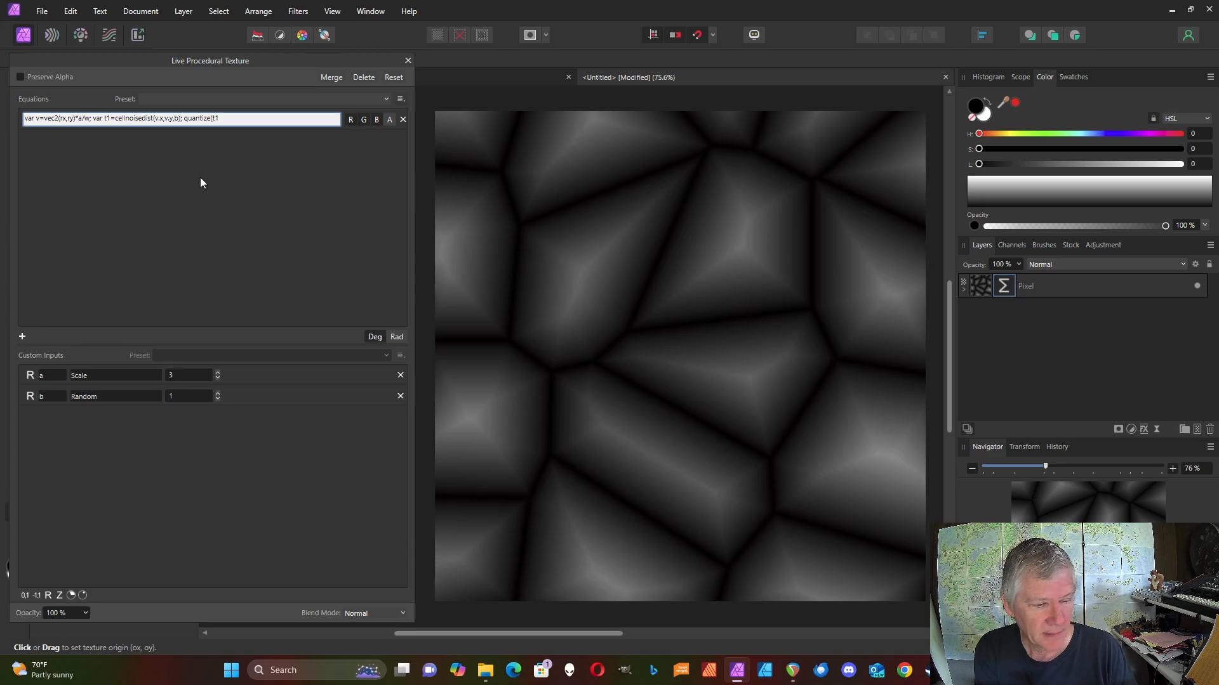
text((1/c,t1)
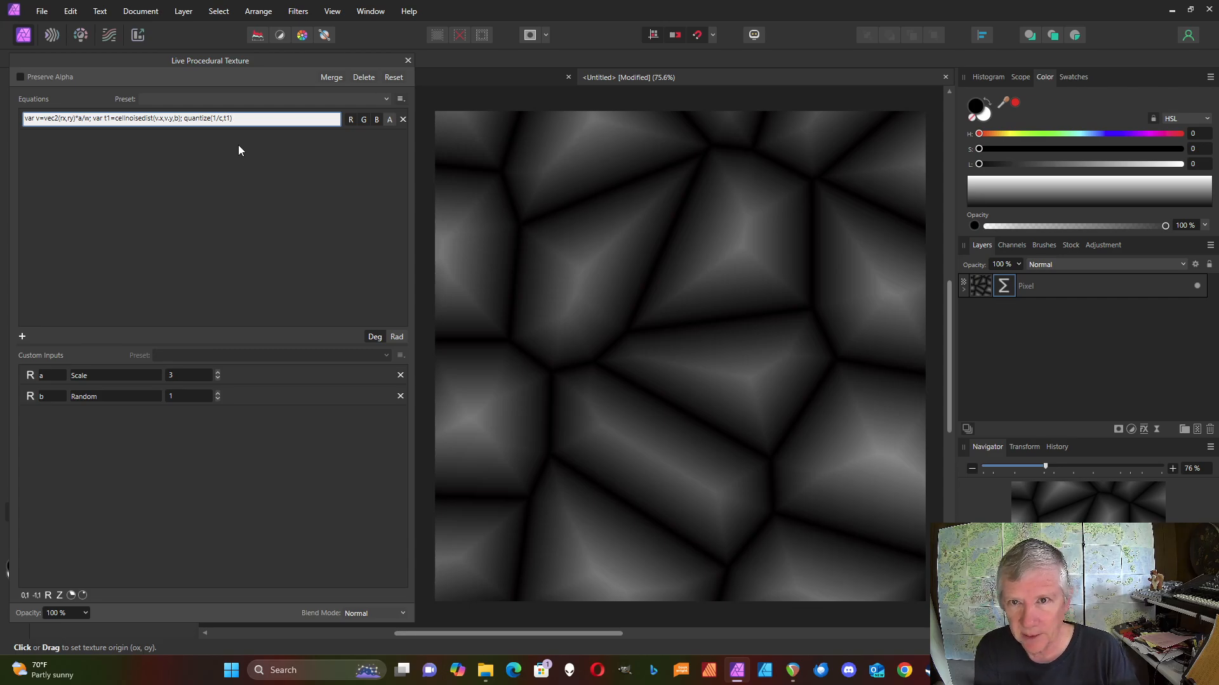
click(207, 158)
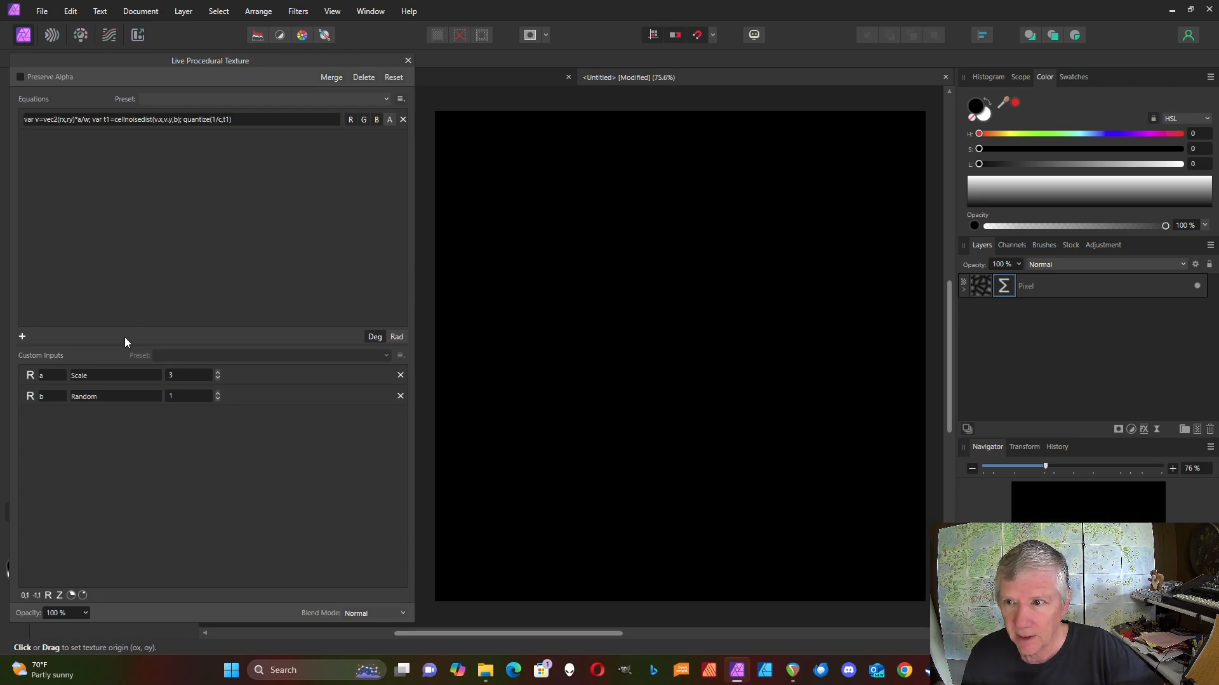
- Add a real-number custom input c, raise its value to 10 and label it Steps
click(48, 595)
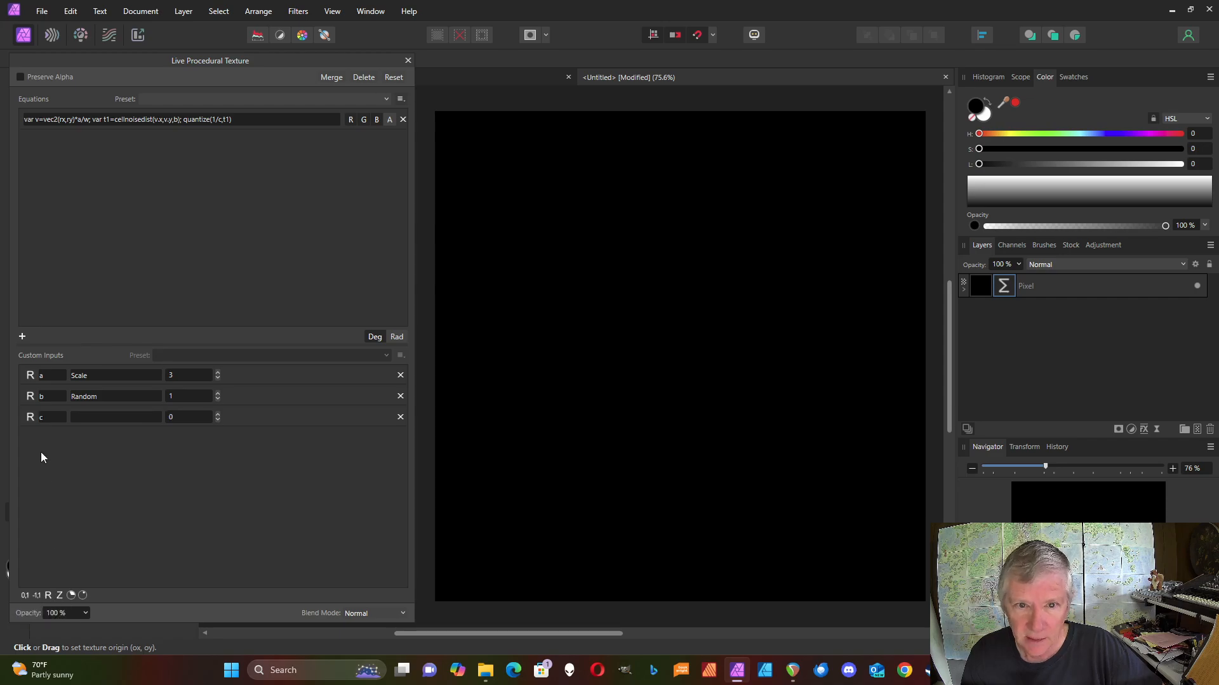
click(218, 413)
click(217, 414)
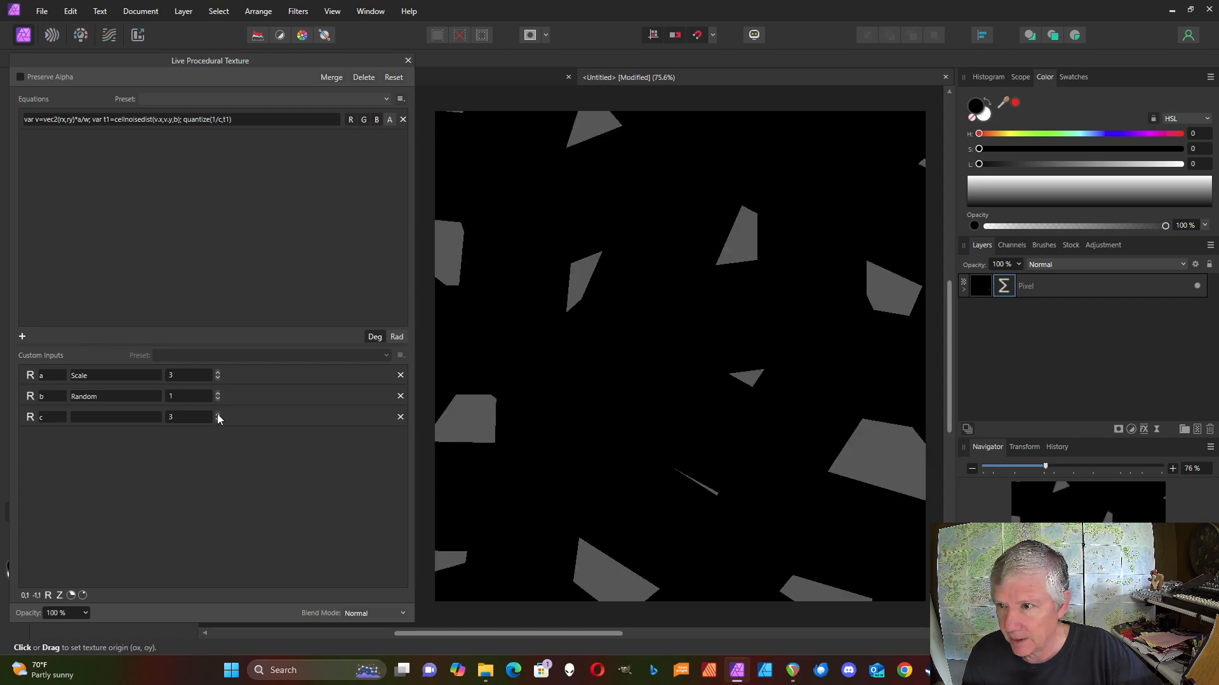
click(217, 414)
click(217, 414)
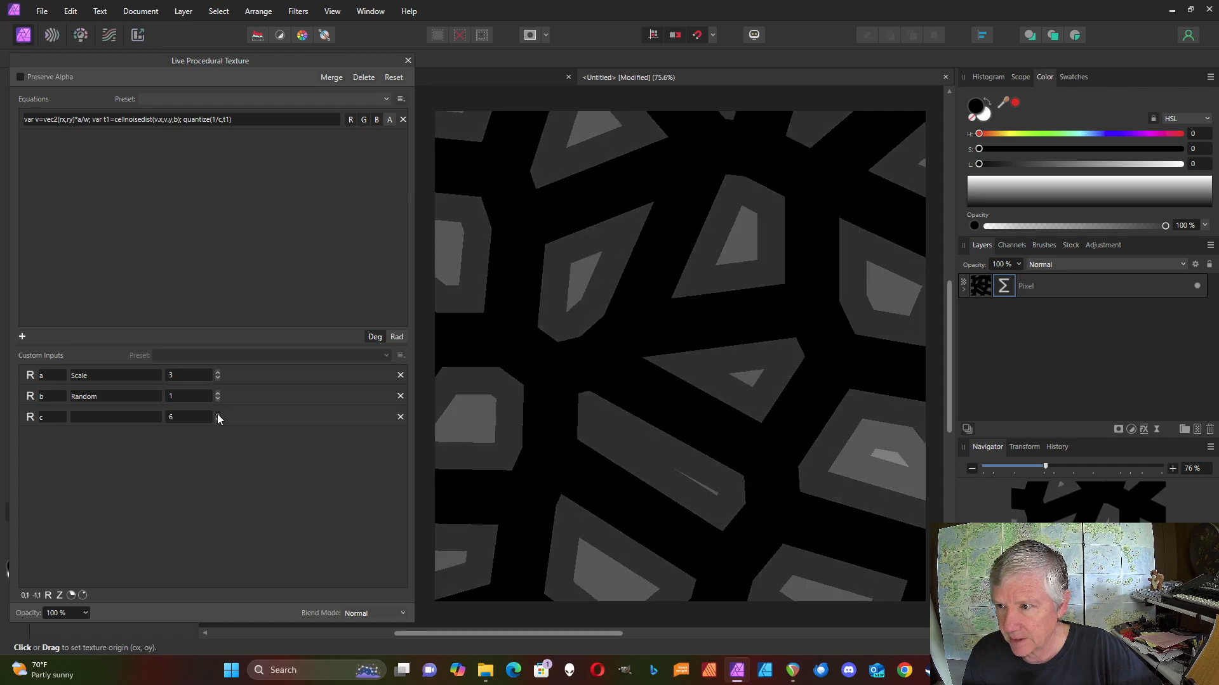
click(217, 413)
click(217, 413)
click(217, 414)
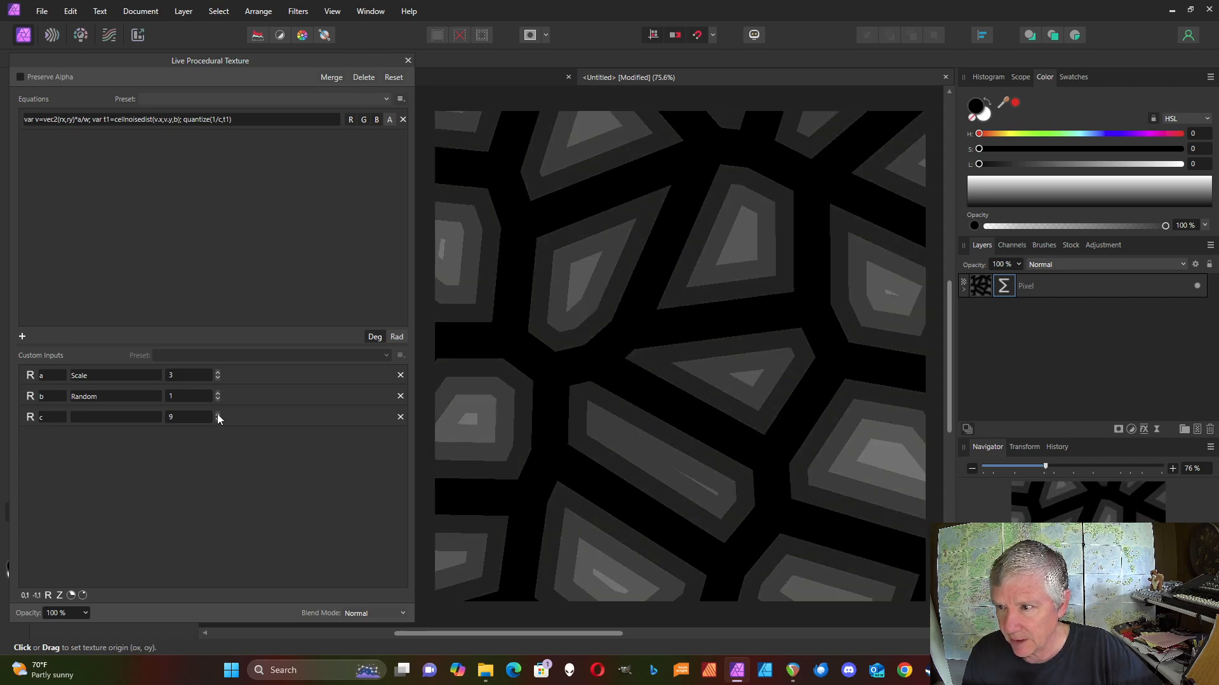
click(217, 414)
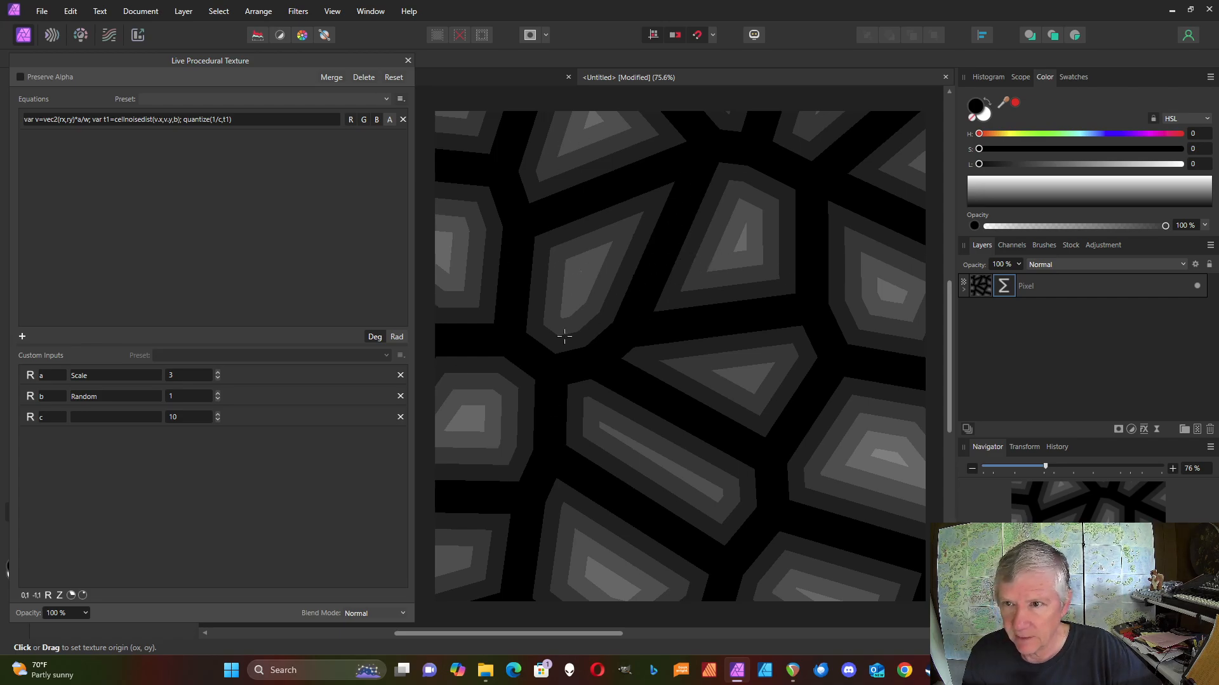
text(Steps)
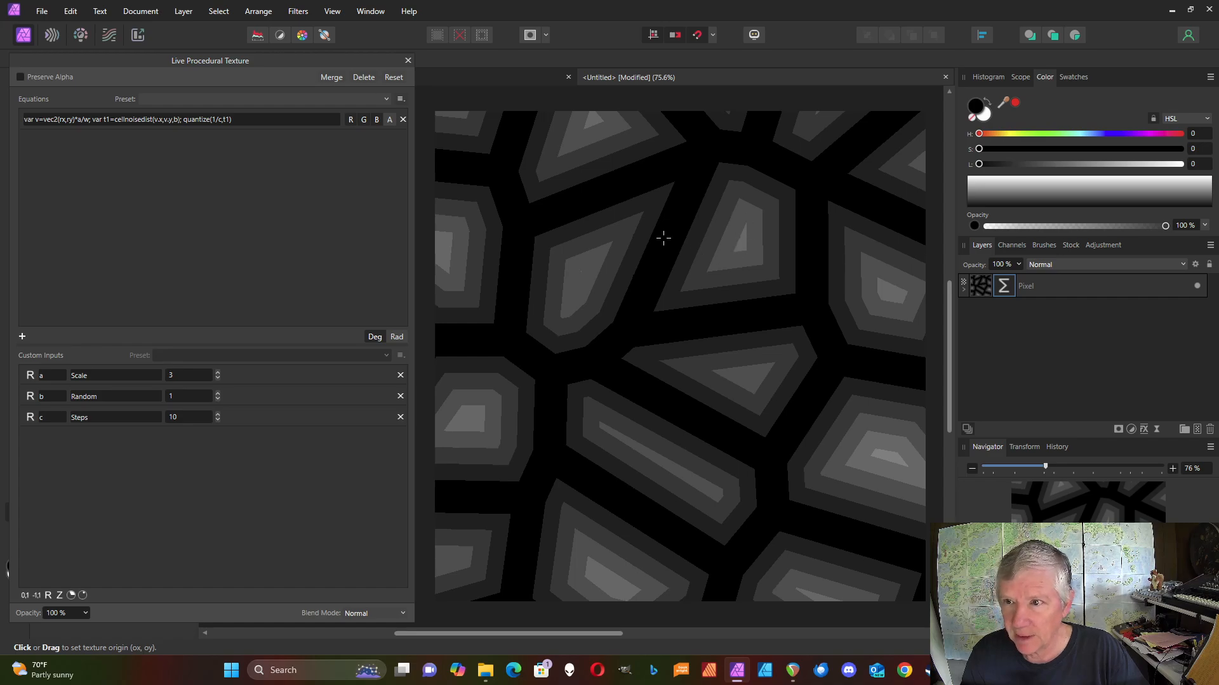
- Append *4*i+of to the cellnoisedist expression stored in t1
click(179, 123)
click(181, 121)
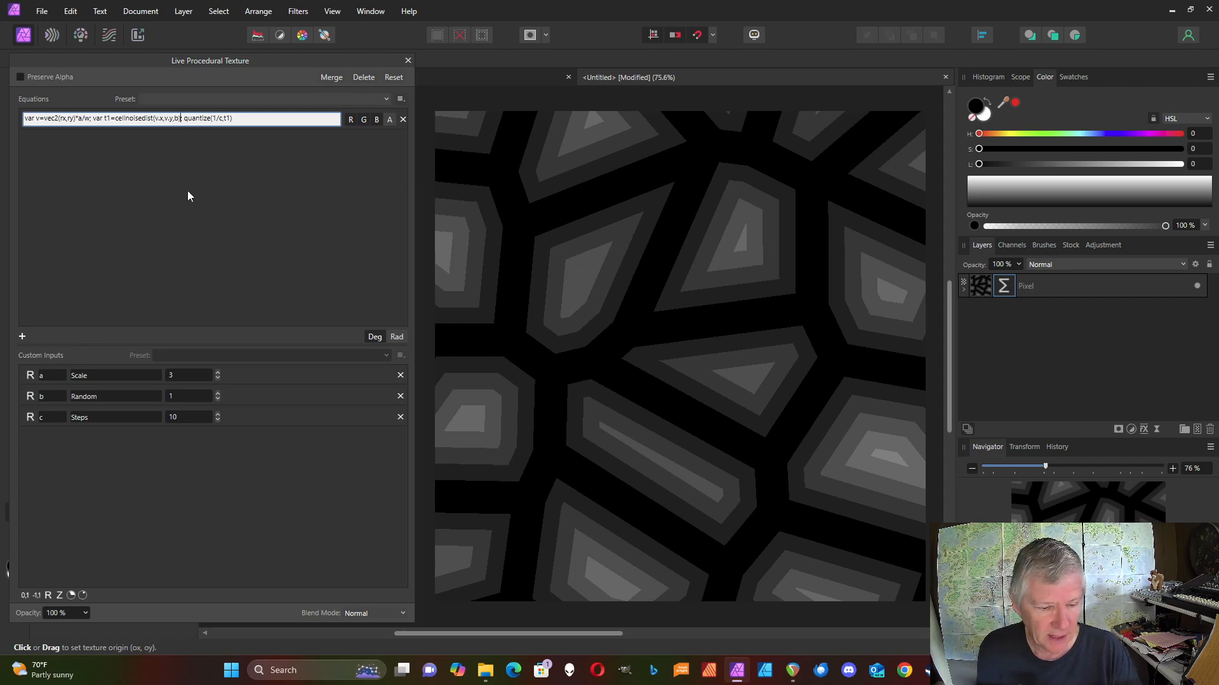
text(4)
key(BackSpace)
text(*4)
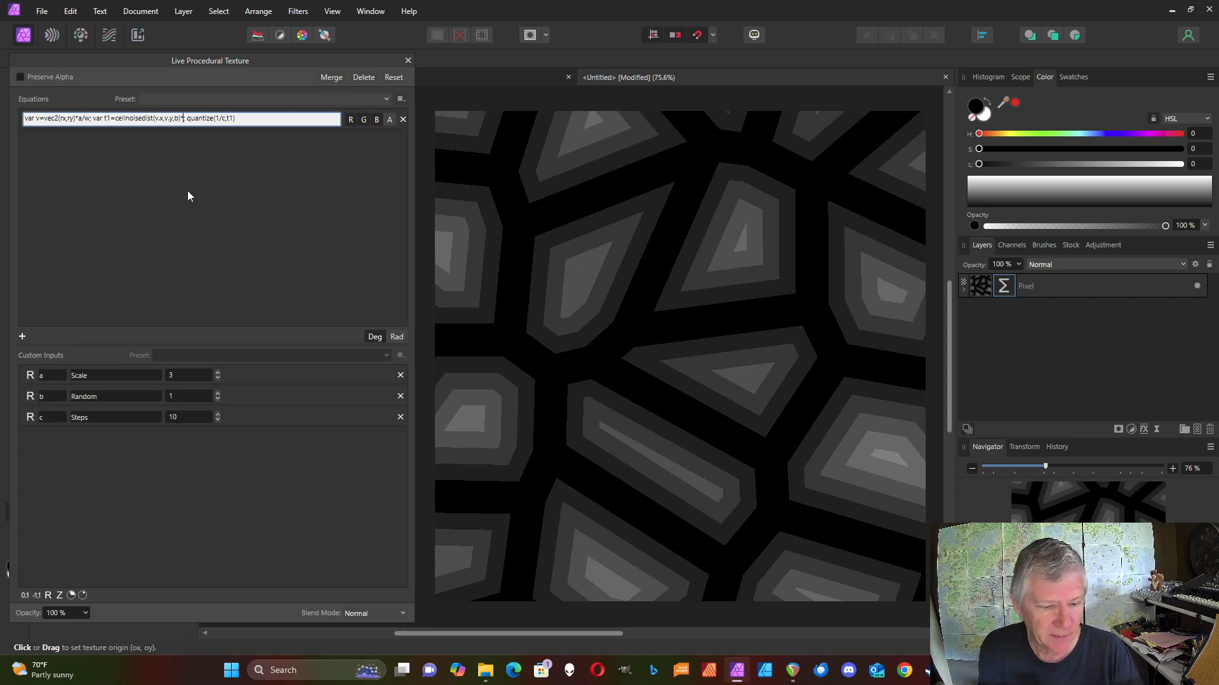
text(*)
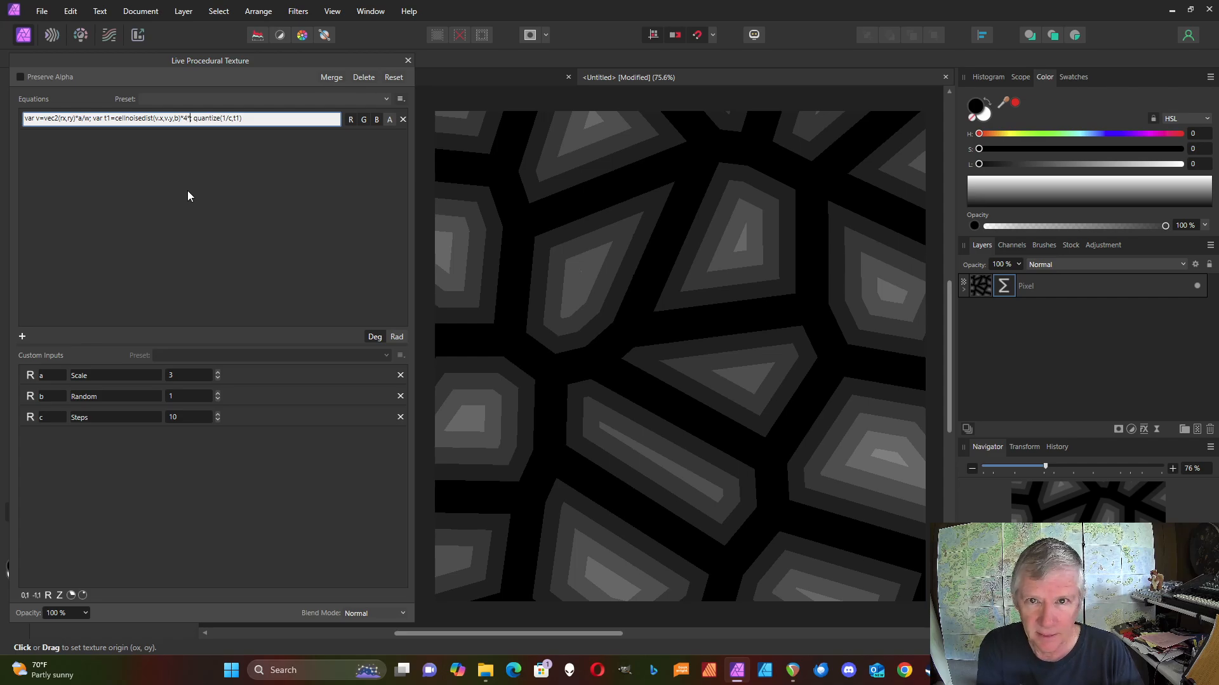
text(i)
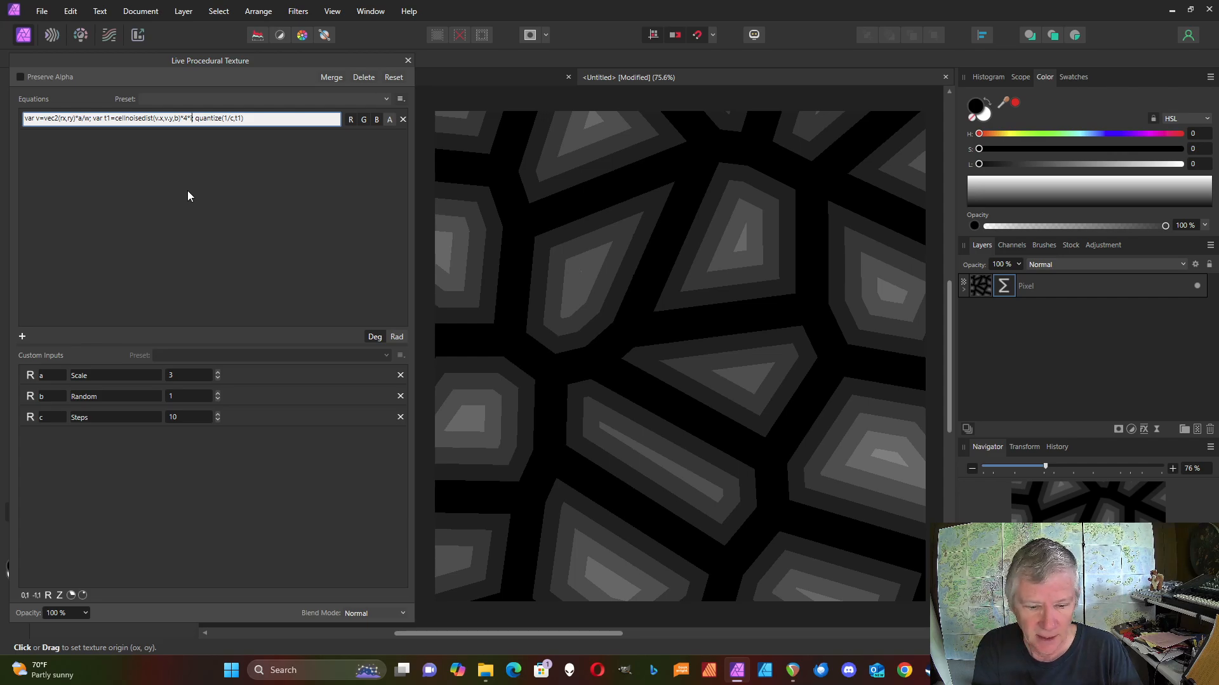
text(+of)
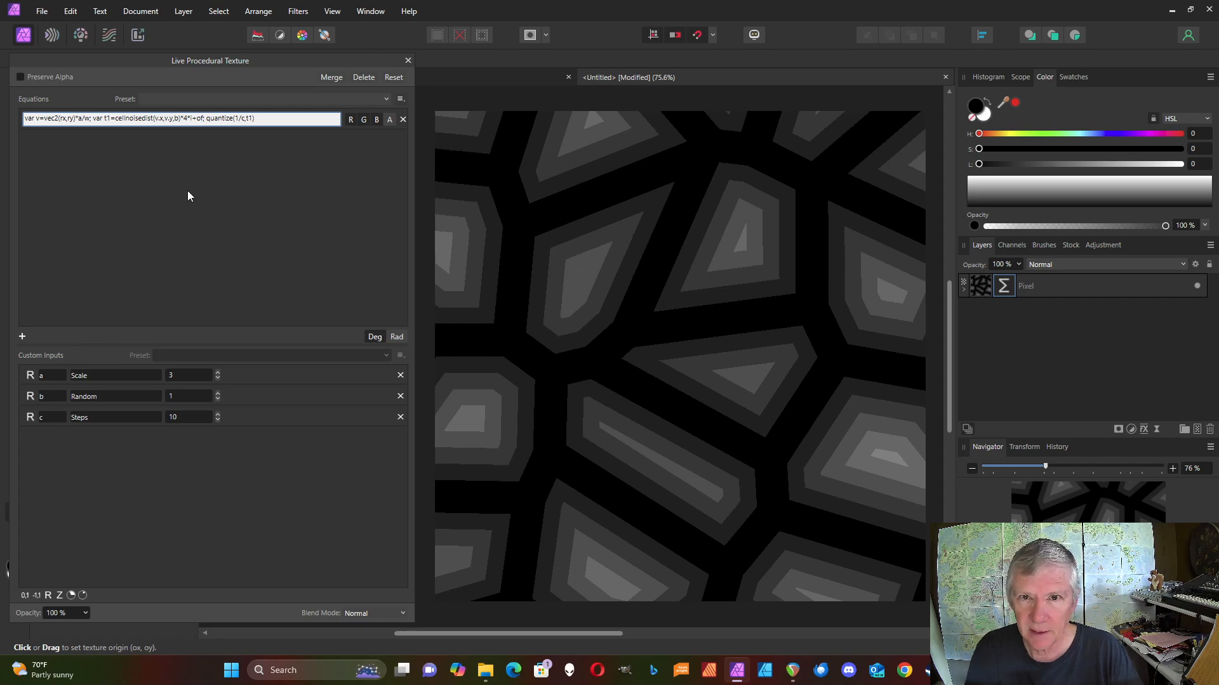
- Add a 0-to-1 range custom input and name its variable i
click(24, 597)
click(55, 439)
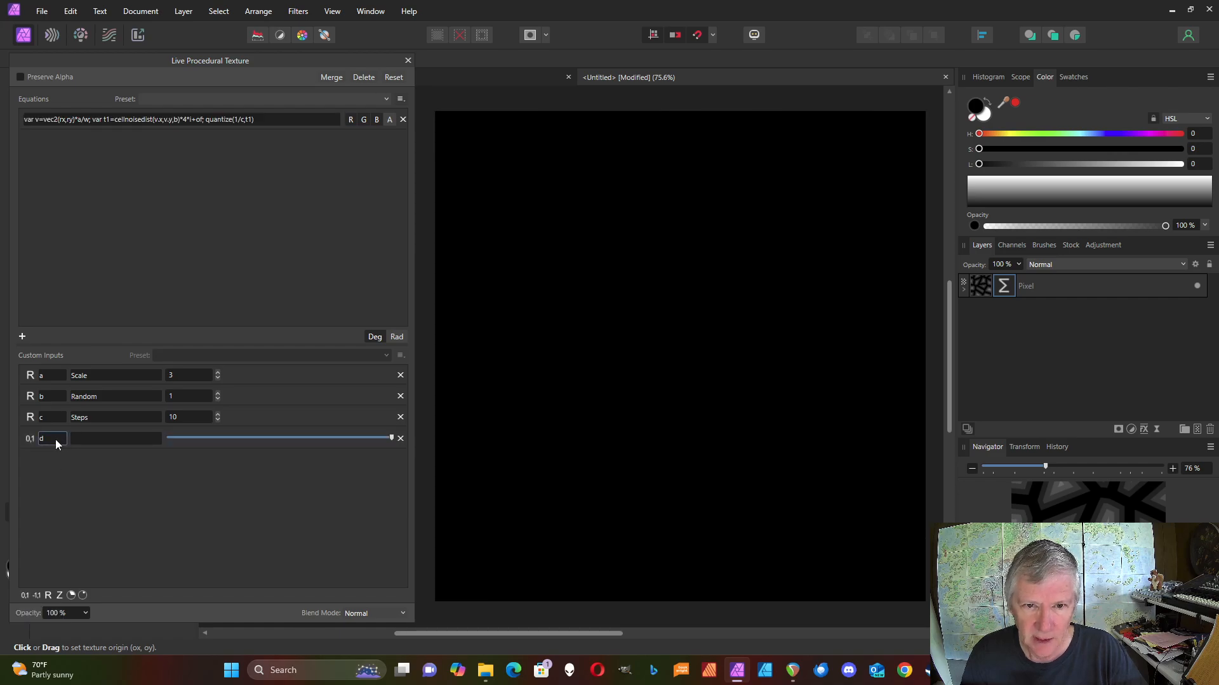
text(i)
key(Return)
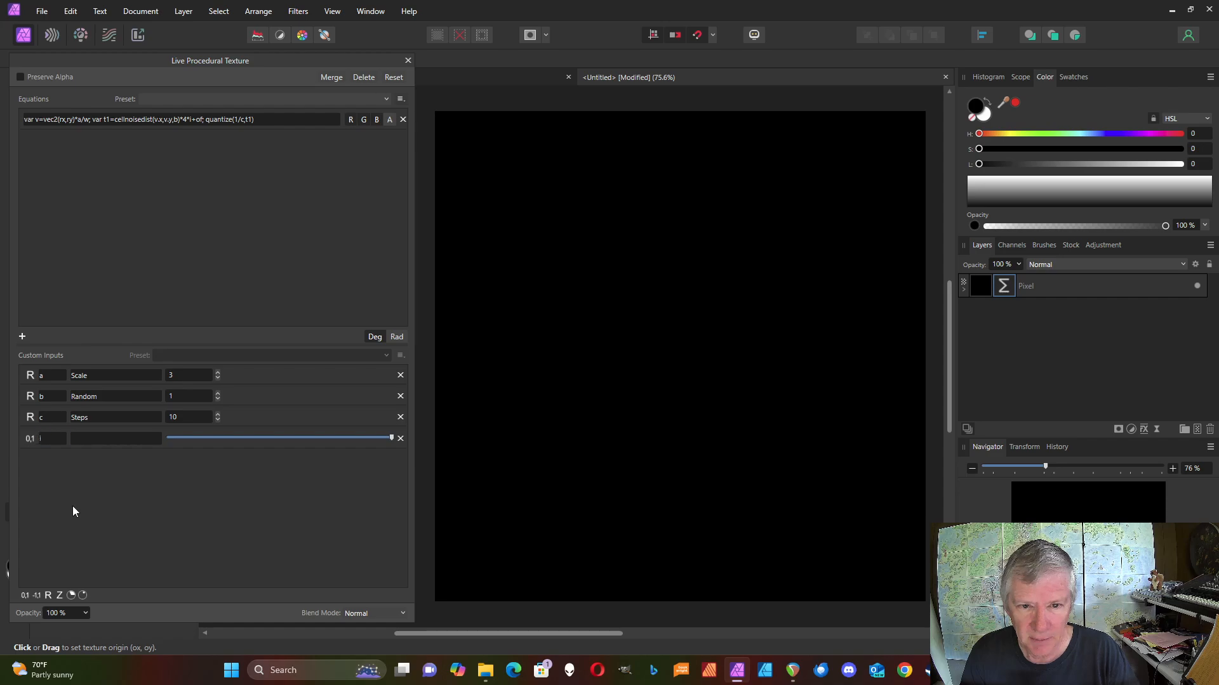
- Add a -1-to-1 range custom input and name its variable of
click(37, 596)
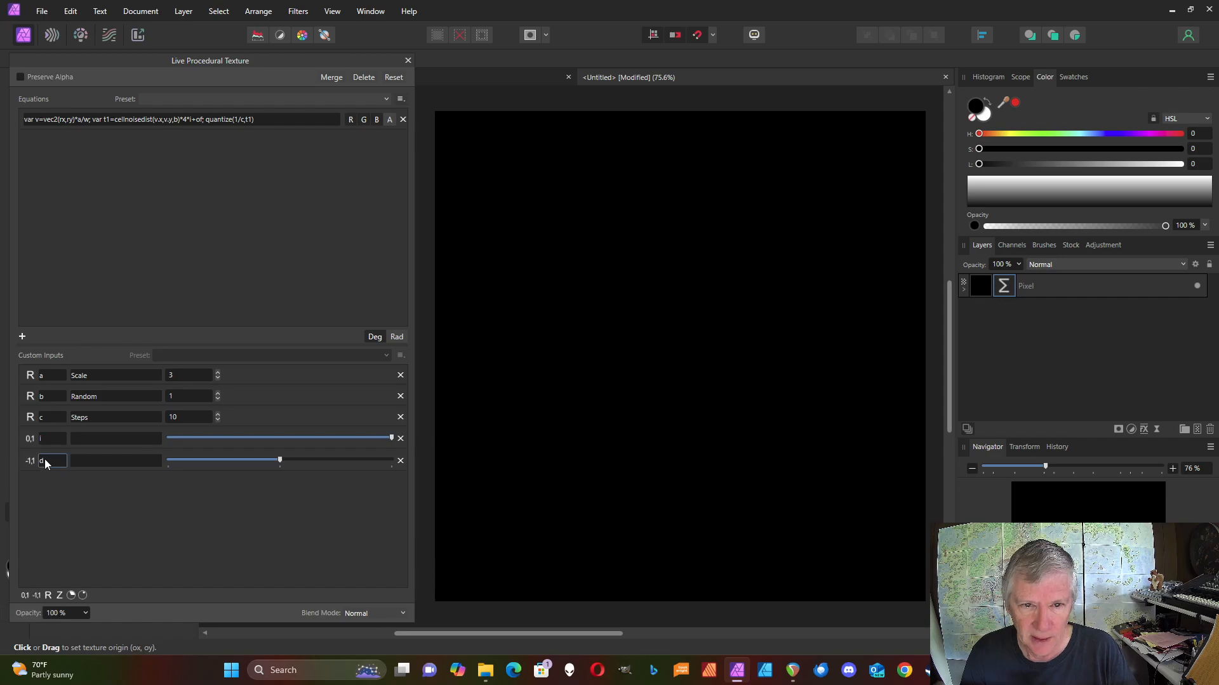
click(44, 459)
text(of)
key(Return)
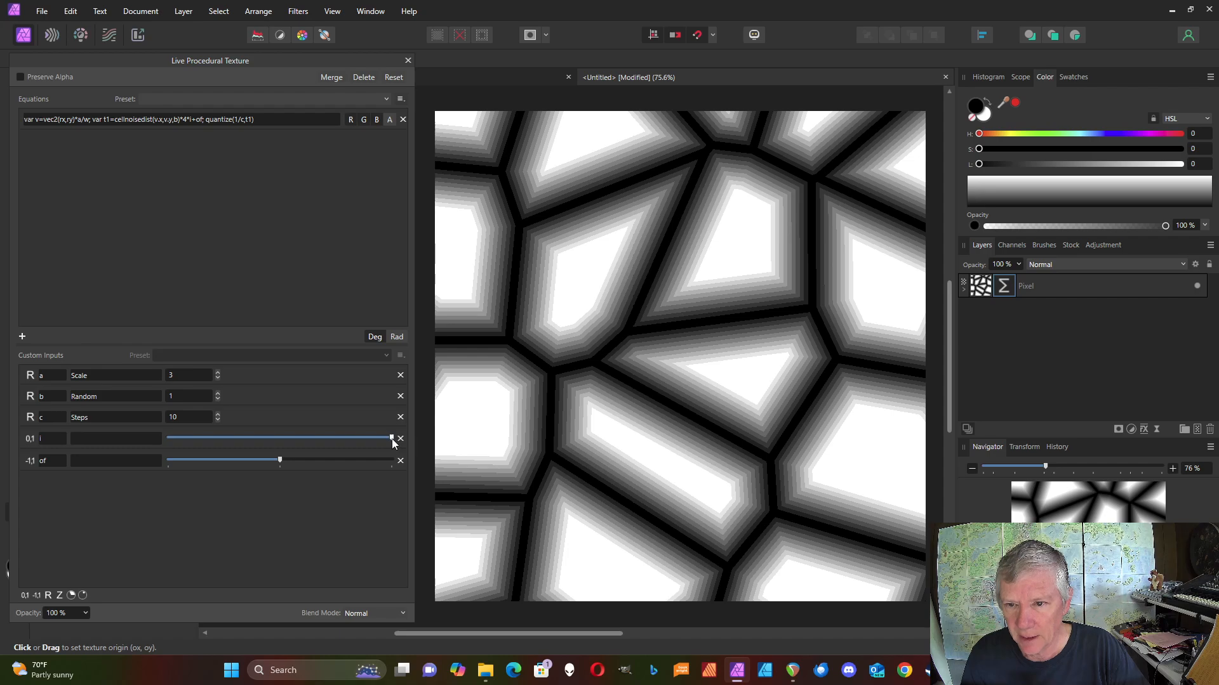
- Lower custom input i to about 0.6 and raise custom input of slightly above zero
drag(392, 438, 289, 464)
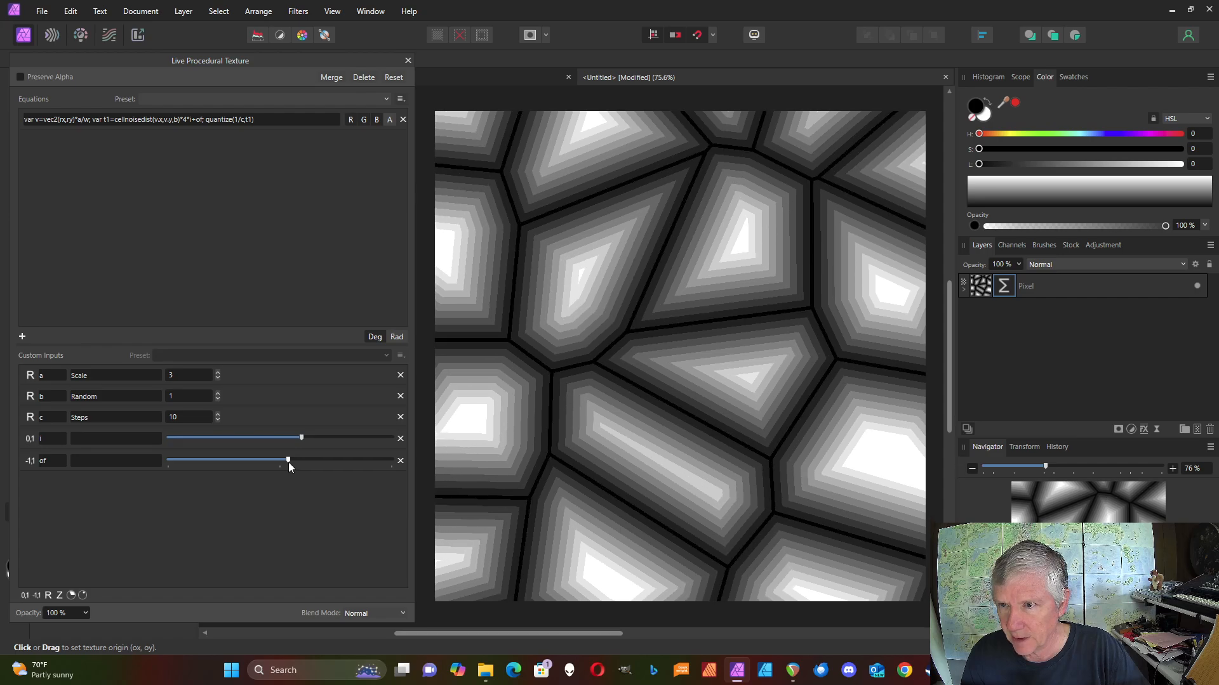
- Try the Steps input at 13 and at 9, and set it back to 10
click(217, 414)
click(217, 415)
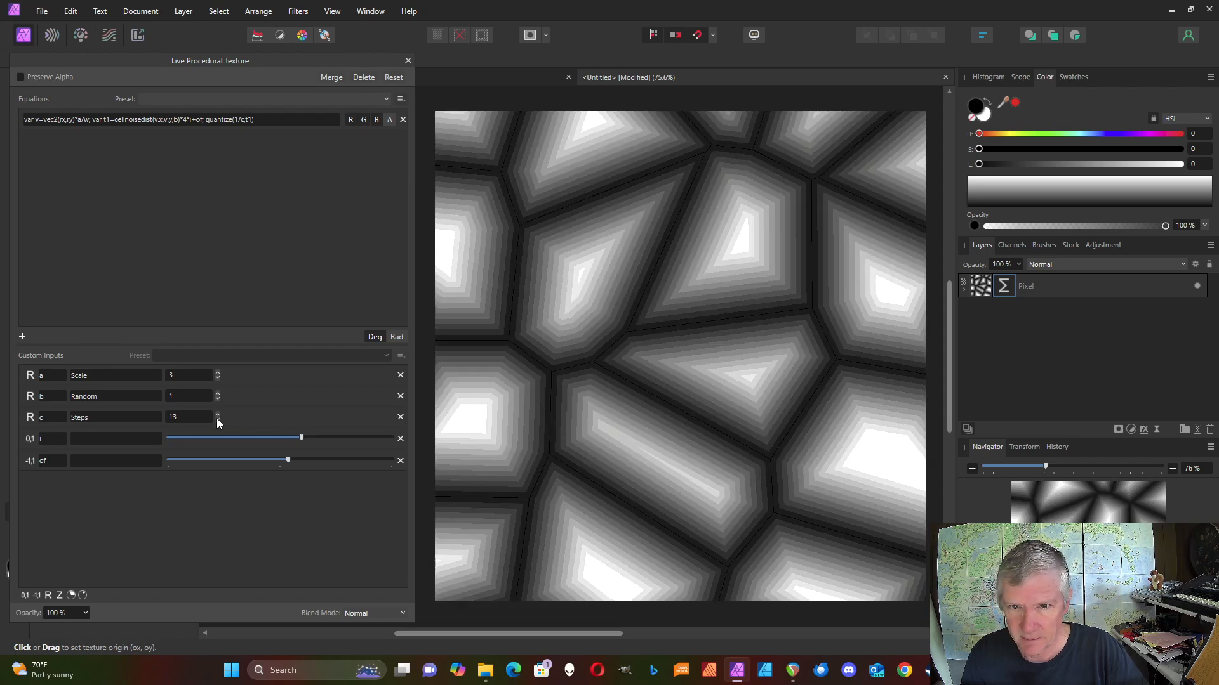
click(217, 420)
click(217, 419)
click(217, 419)
click(217, 420)
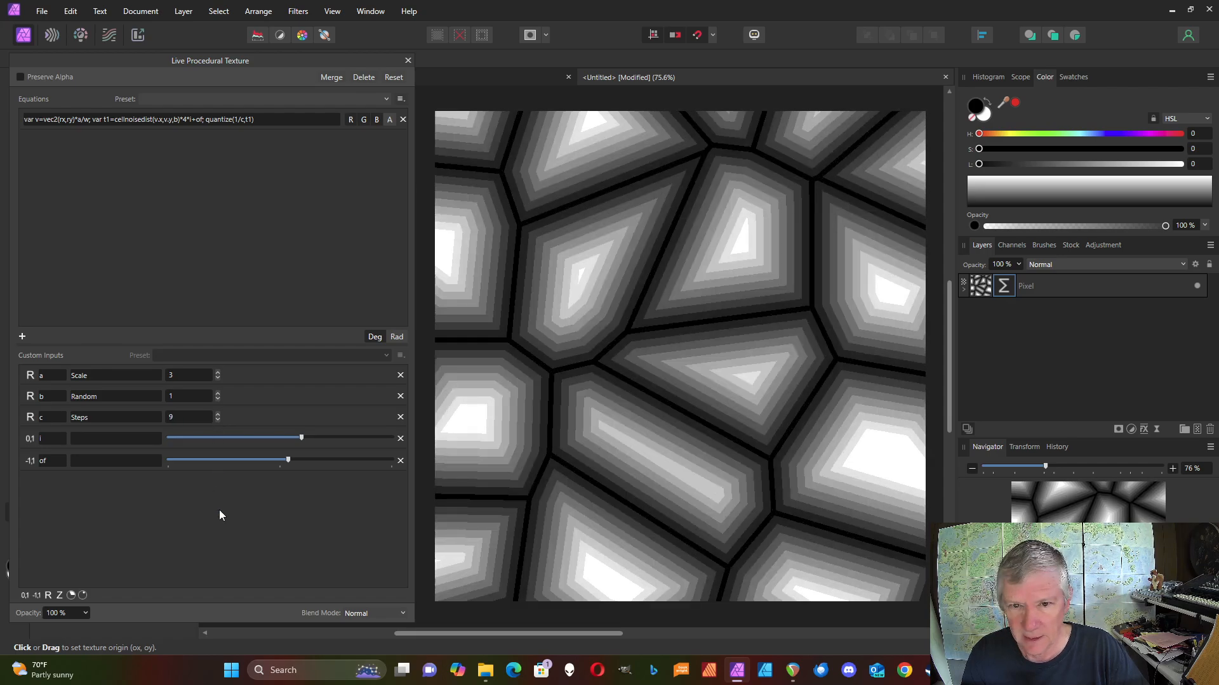
click(217, 412)
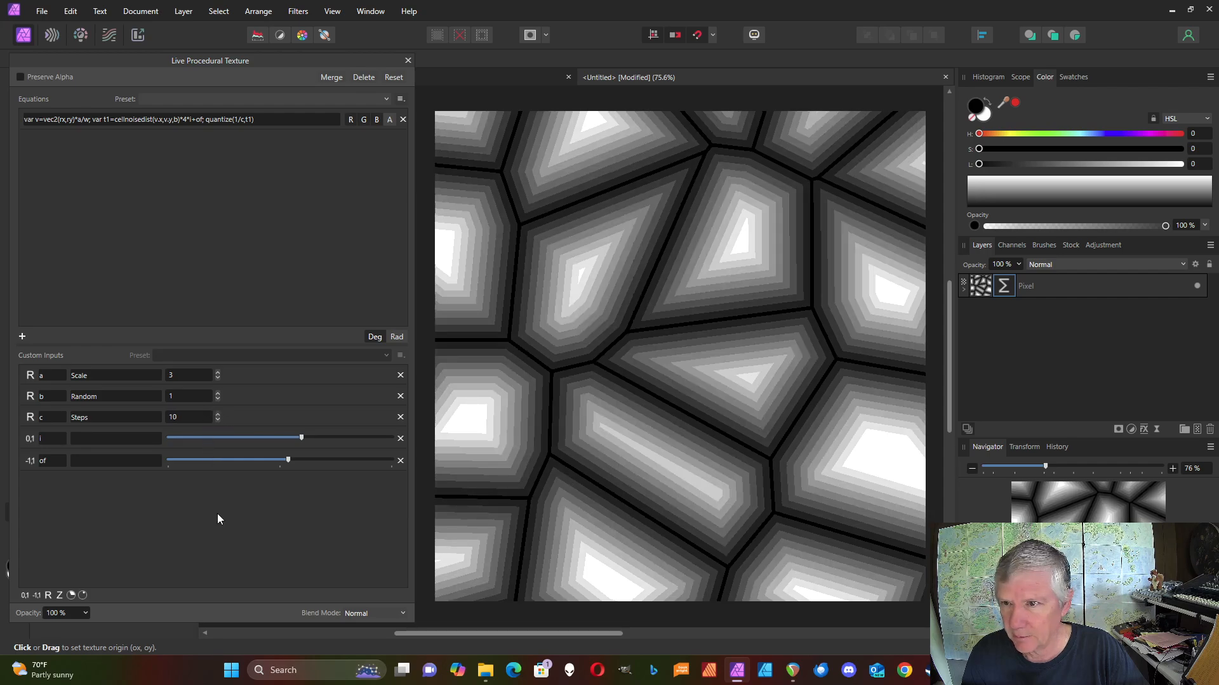
- Add a Gradient Map adjustment using the Default preset
click(1103, 246)
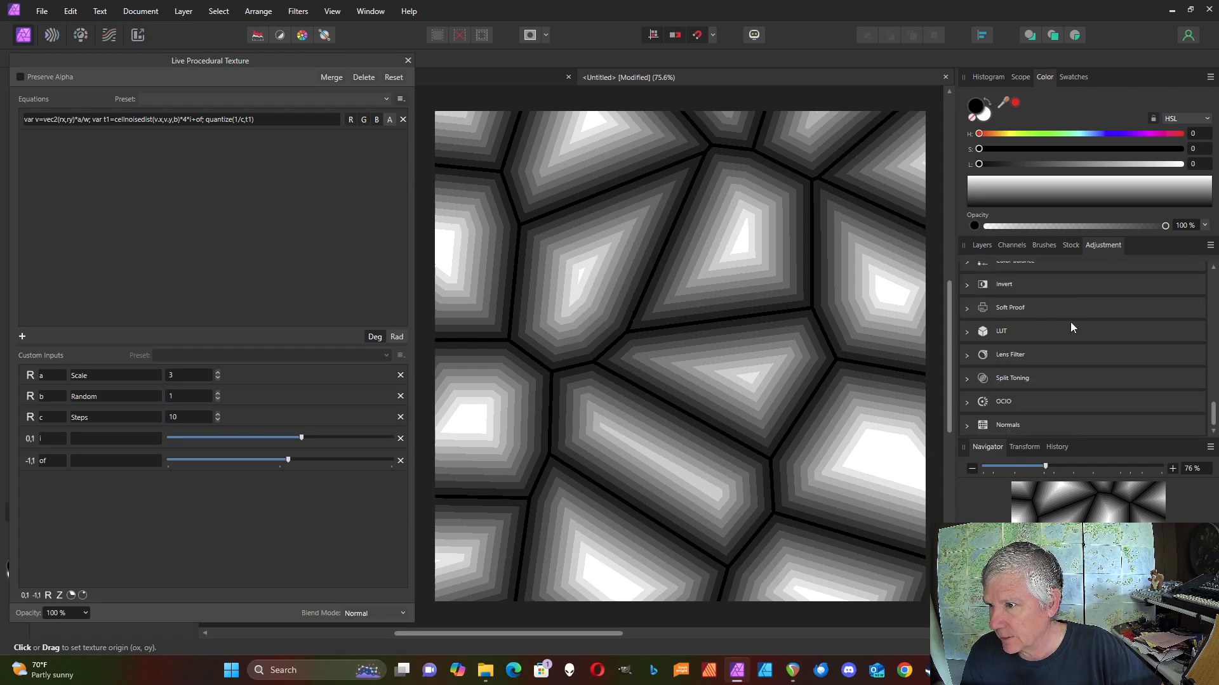
scroll(1077, 323, up, 5)
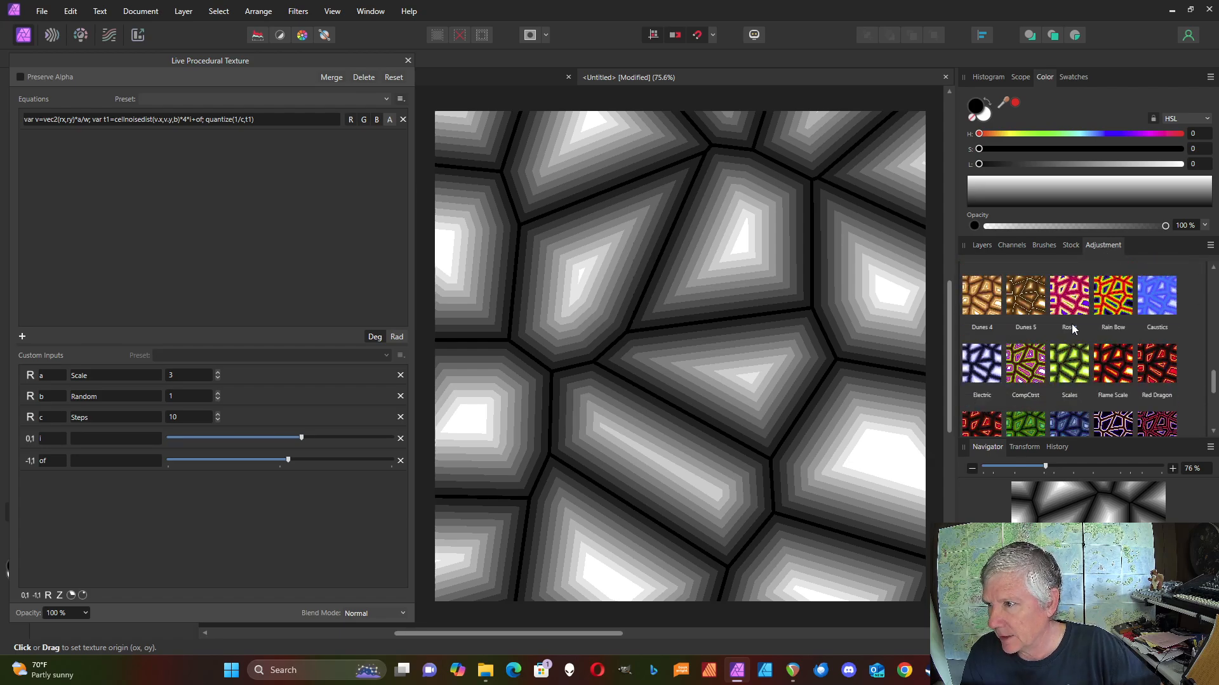
scroll(1072, 328, up, 5)
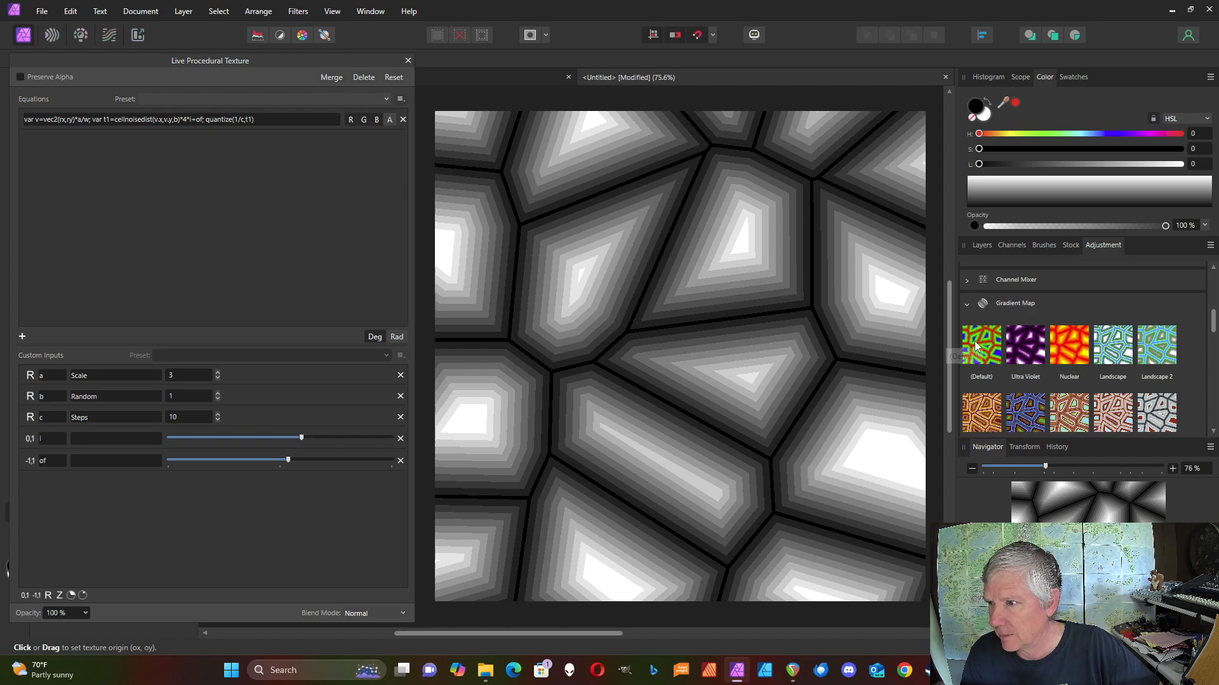
click(981, 346)
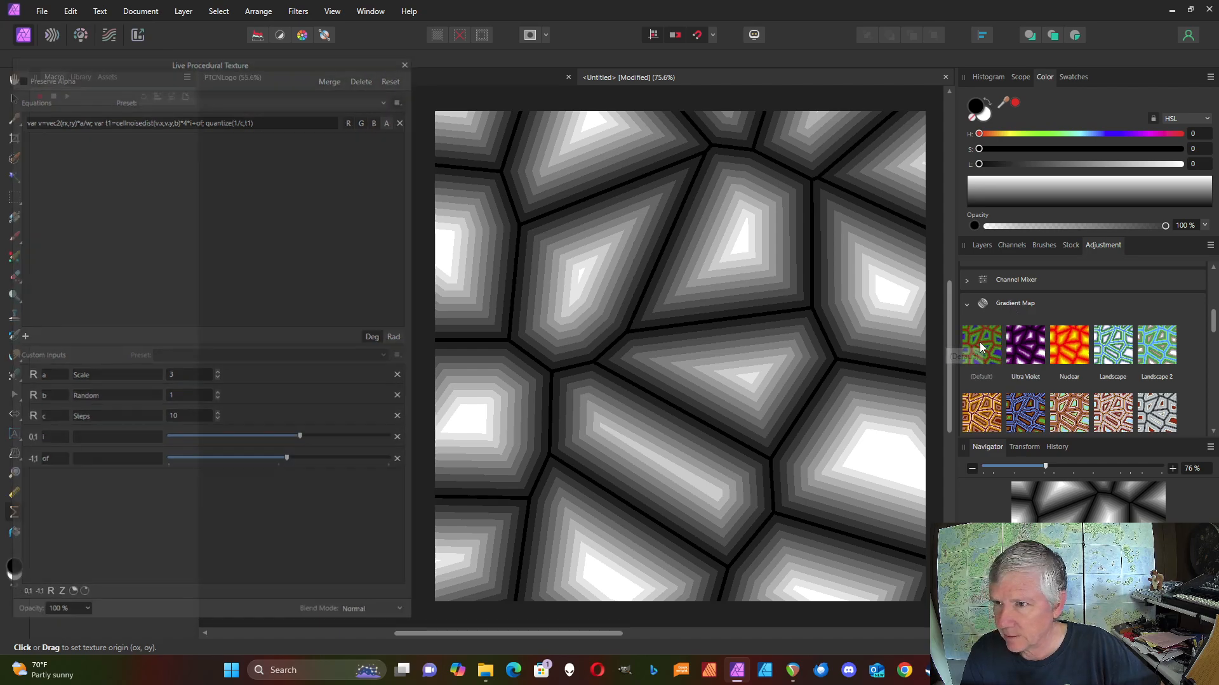
- Nest the Gradient Map adjustment inside the Pixel layer above the Procedural Texture and check the order of its children
drag(983, 287, 985, 312)
click(964, 290)
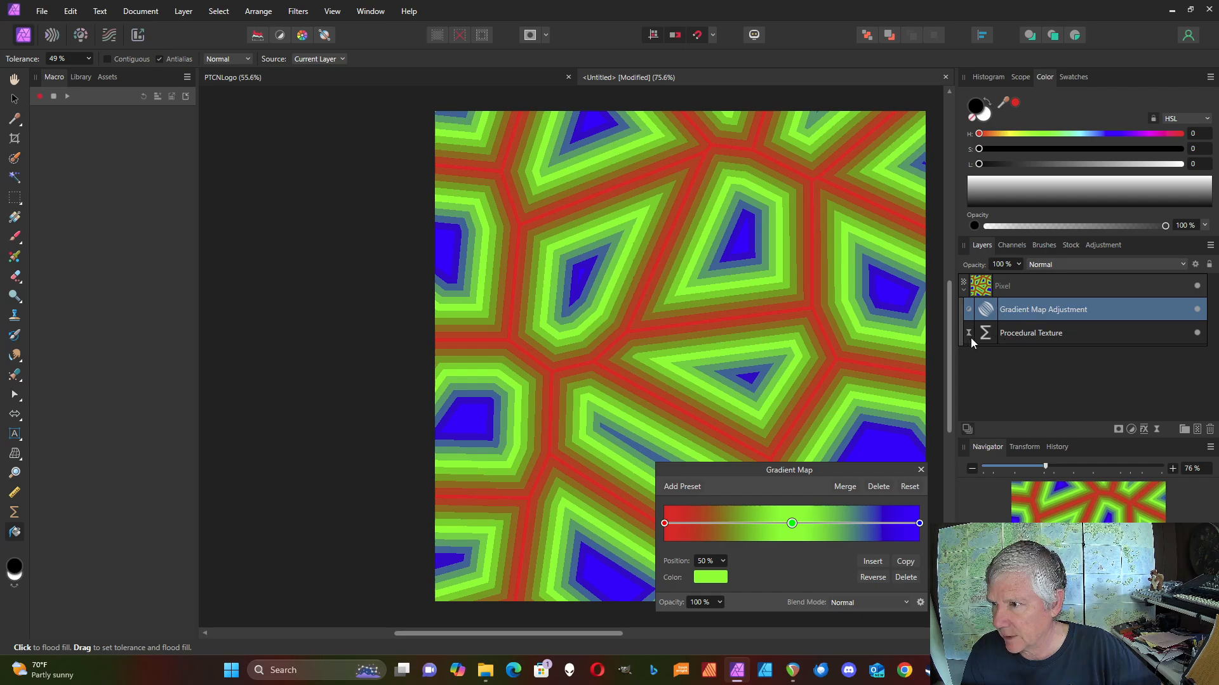
click(964, 291)
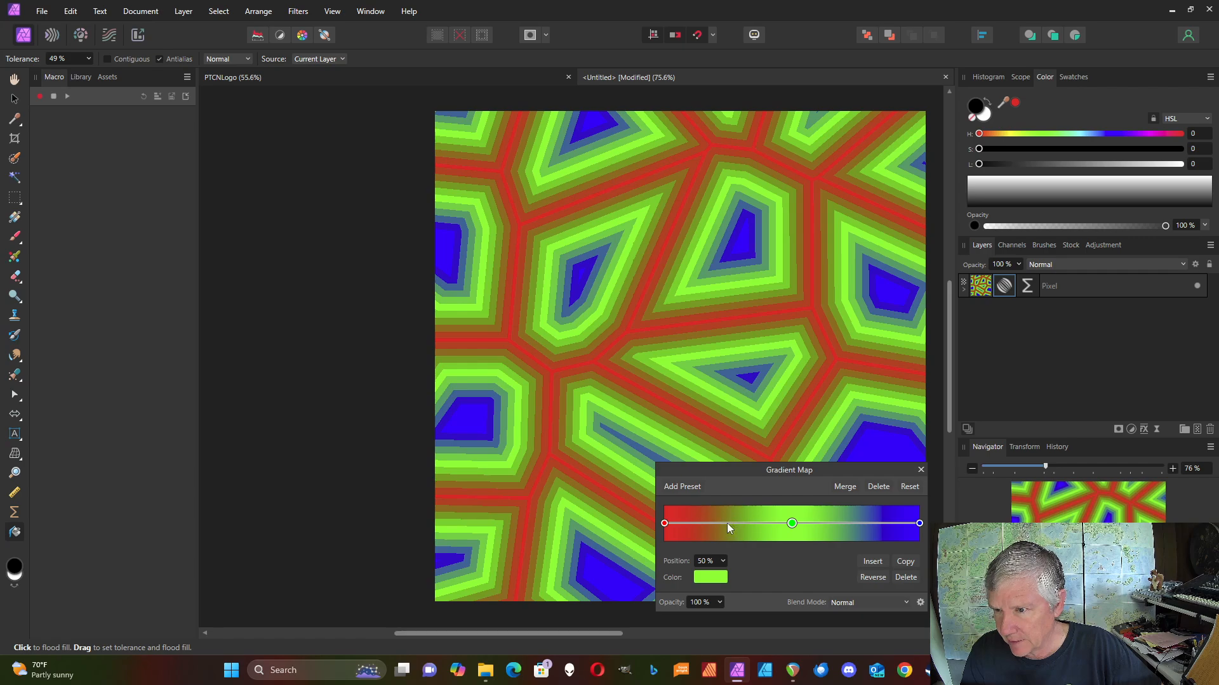
- Move the gradient map's green stop to 18% and darken its color to a lightness of 32
drag(662, 525, 711, 524)
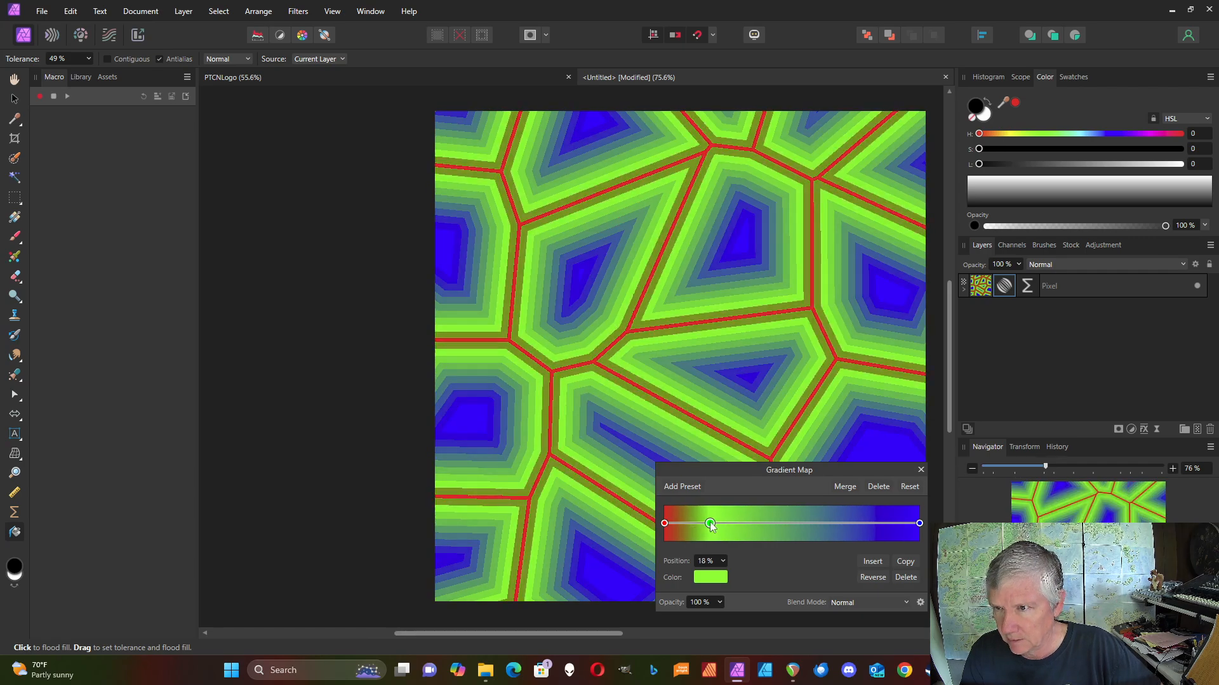
click(712, 576)
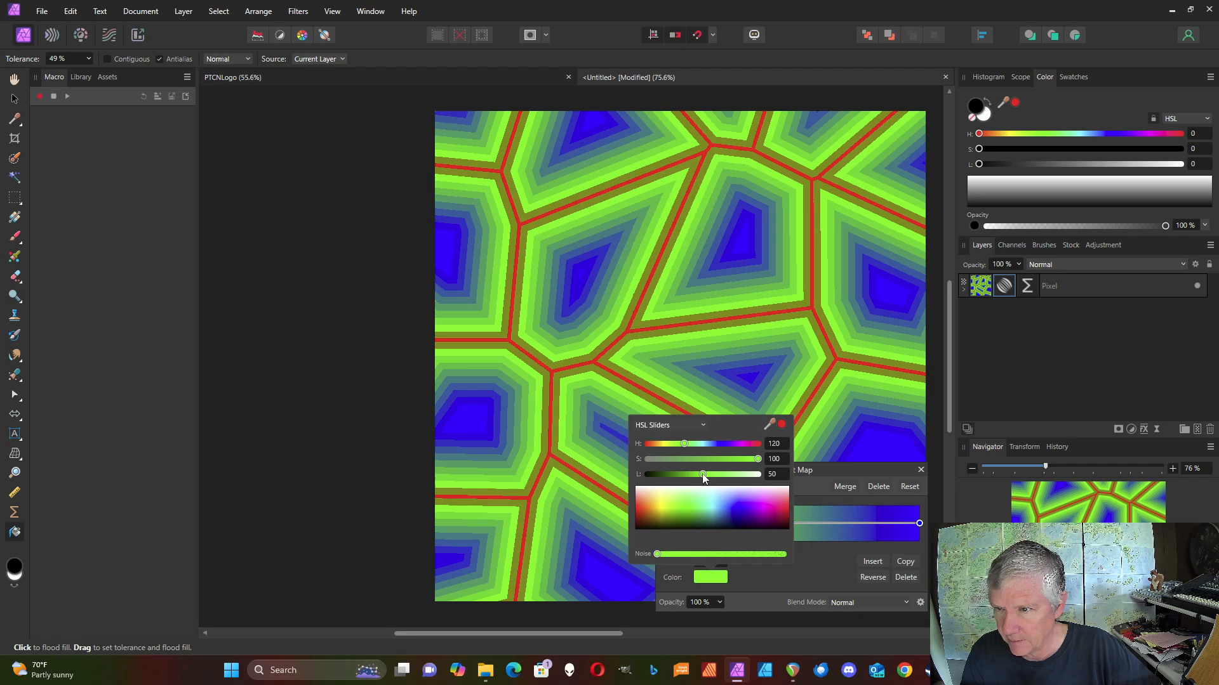
drag(702, 474, 684, 475)
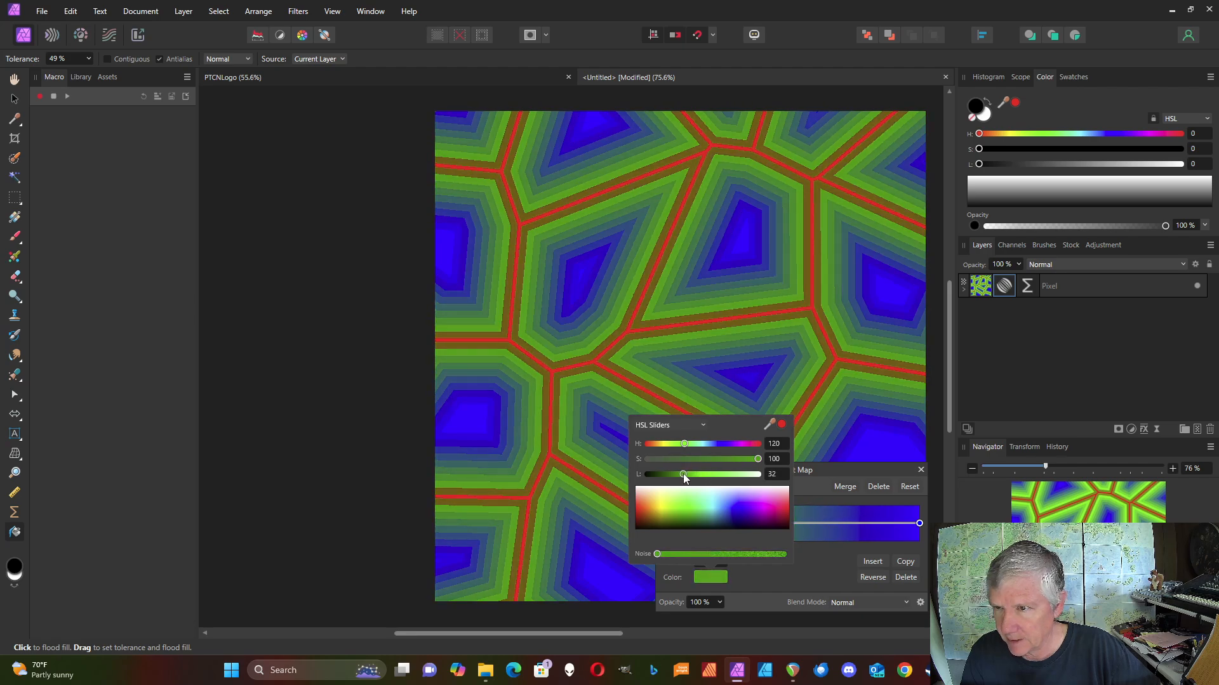
click(812, 555)
- Add two stops to the gradient map, a yellow one at 34% and a fully saturated purple one at 49%
click(752, 523)
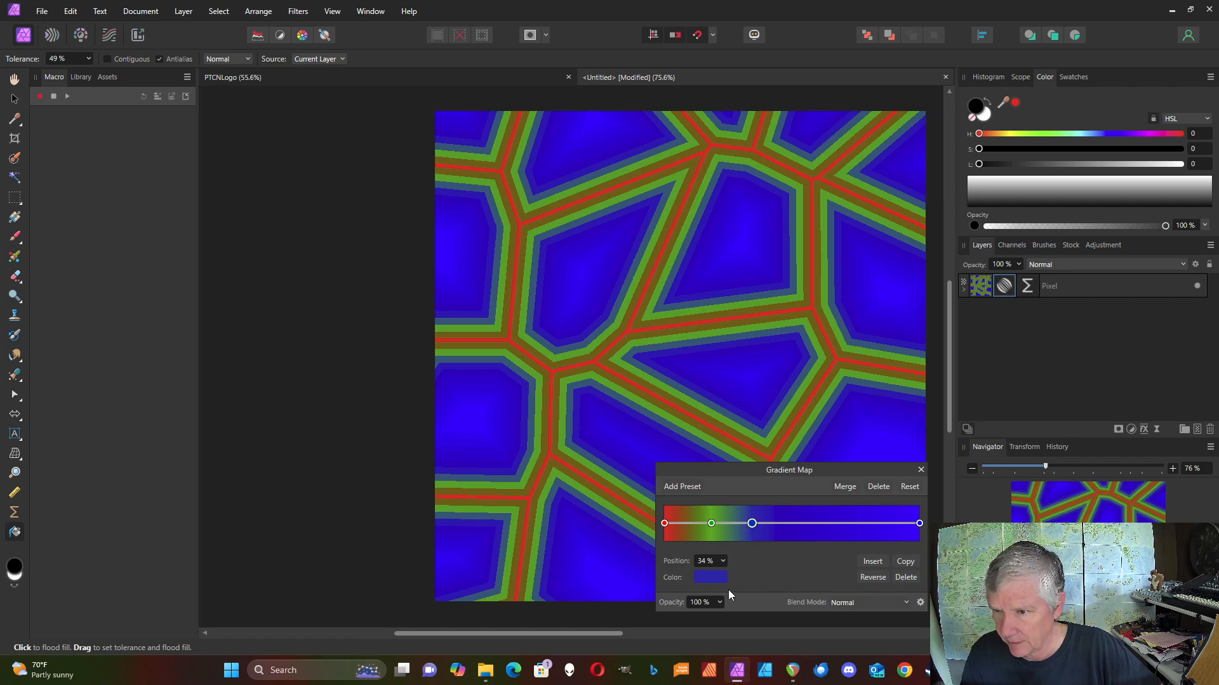
click(714, 579)
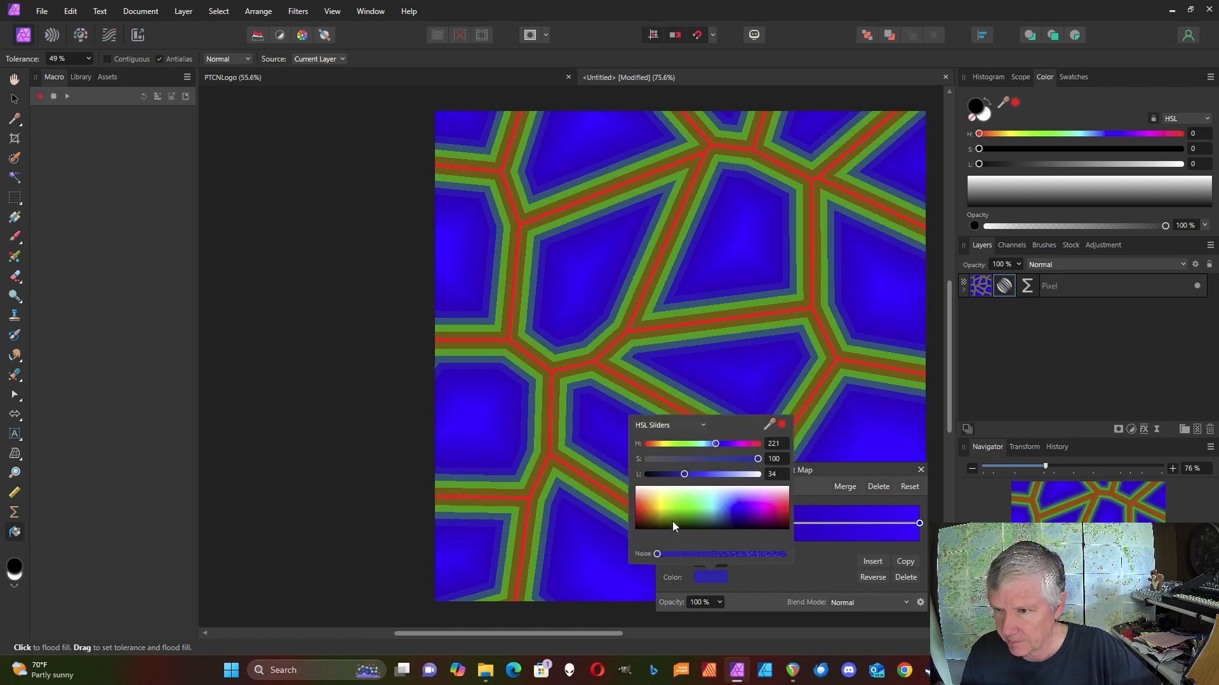
click(664, 505)
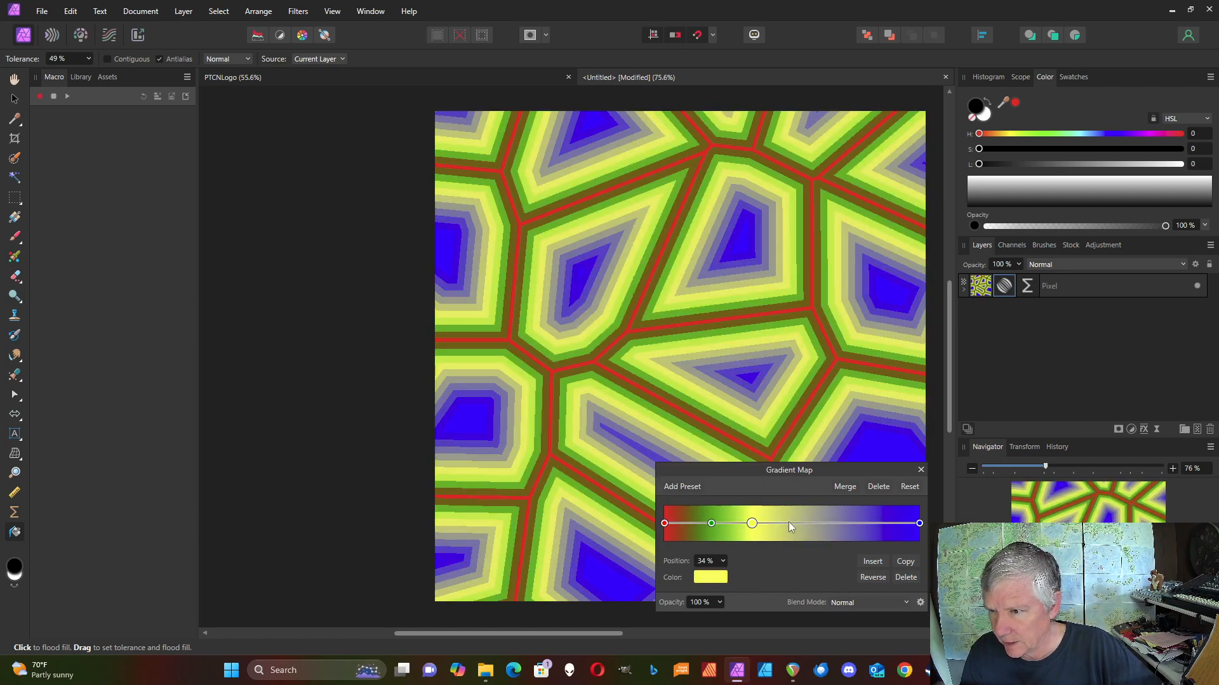
click(788, 521)
click(707, 576)
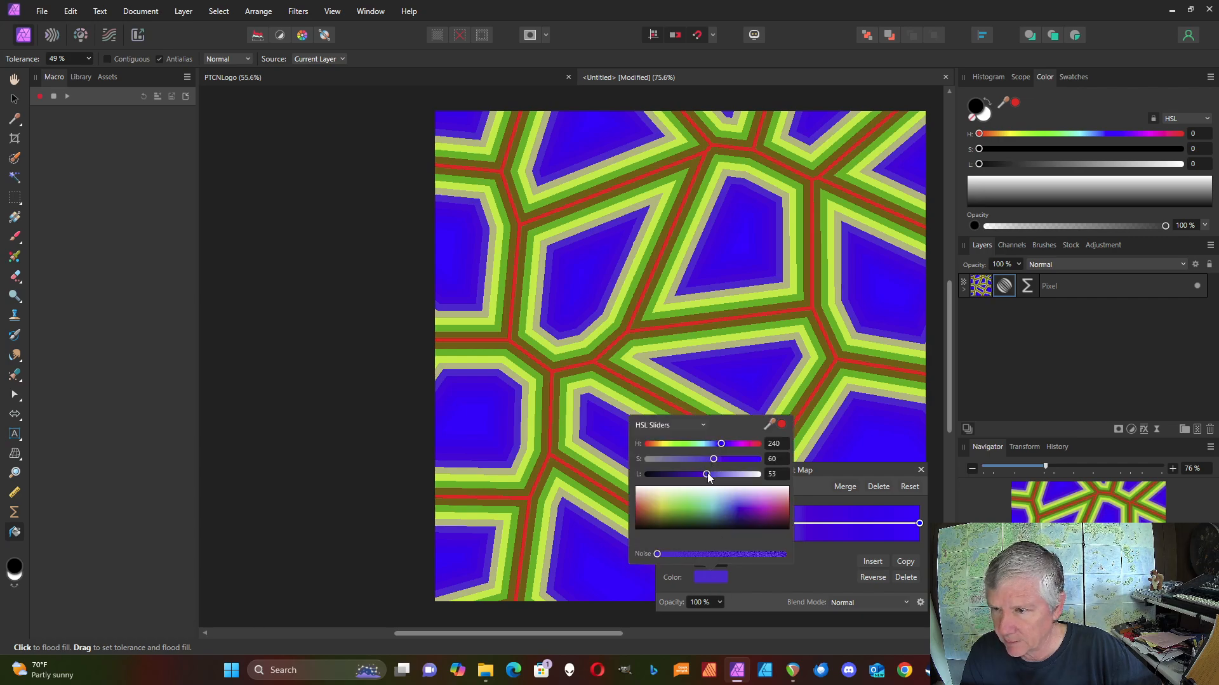
mouse_move(713, 459)
mouse_down()
mouse_move(765, 461)
mouse_move(731, 446)
mouse_move(713, 480)
mouse_up()
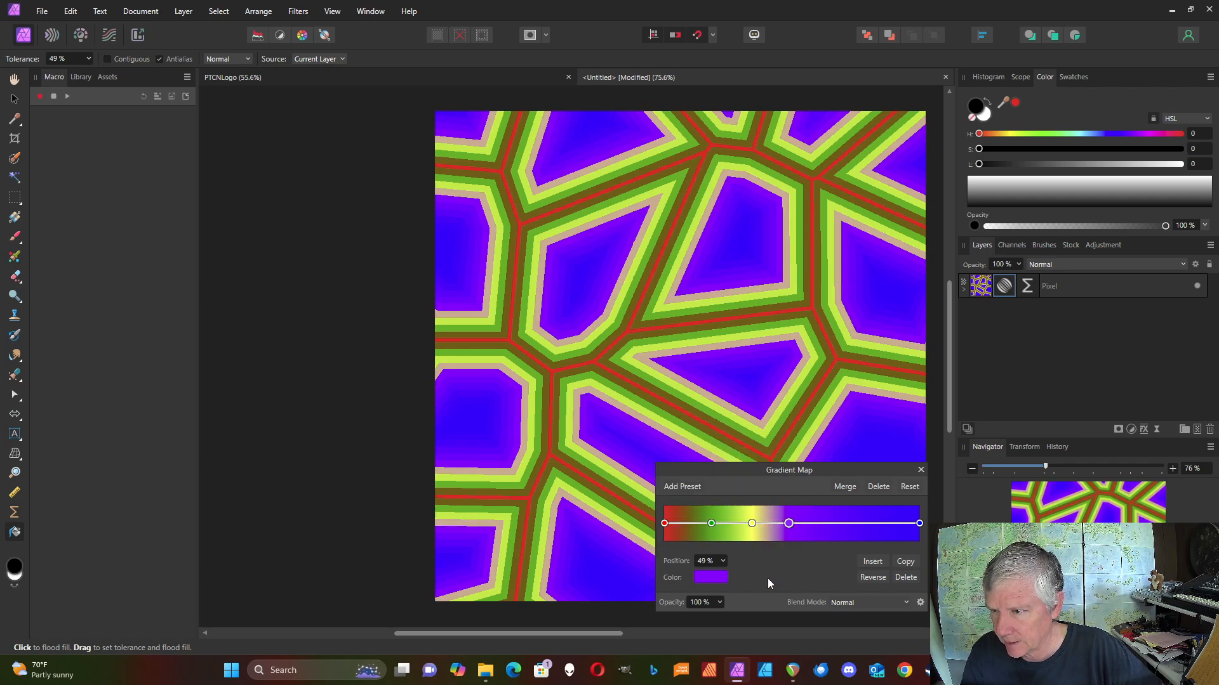
- Add another gradient map stop at 69%, color it orange, and shift it closer to the blue end of the gradient
click(840, 524)
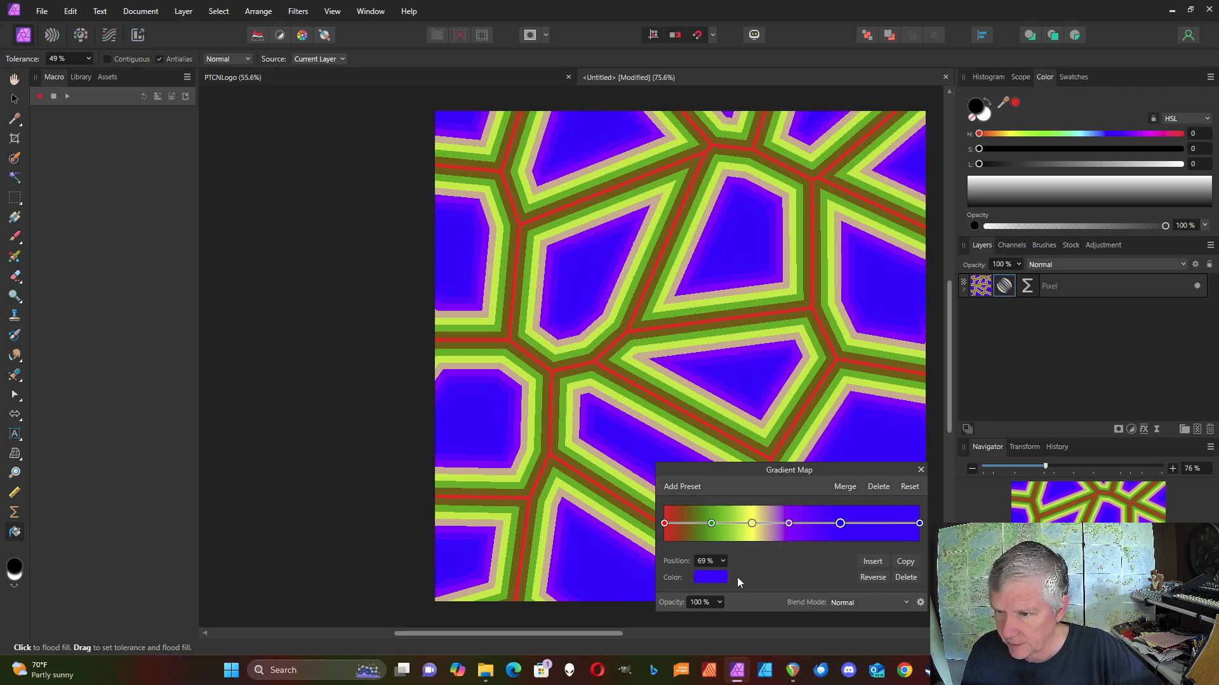
click(711, 578)
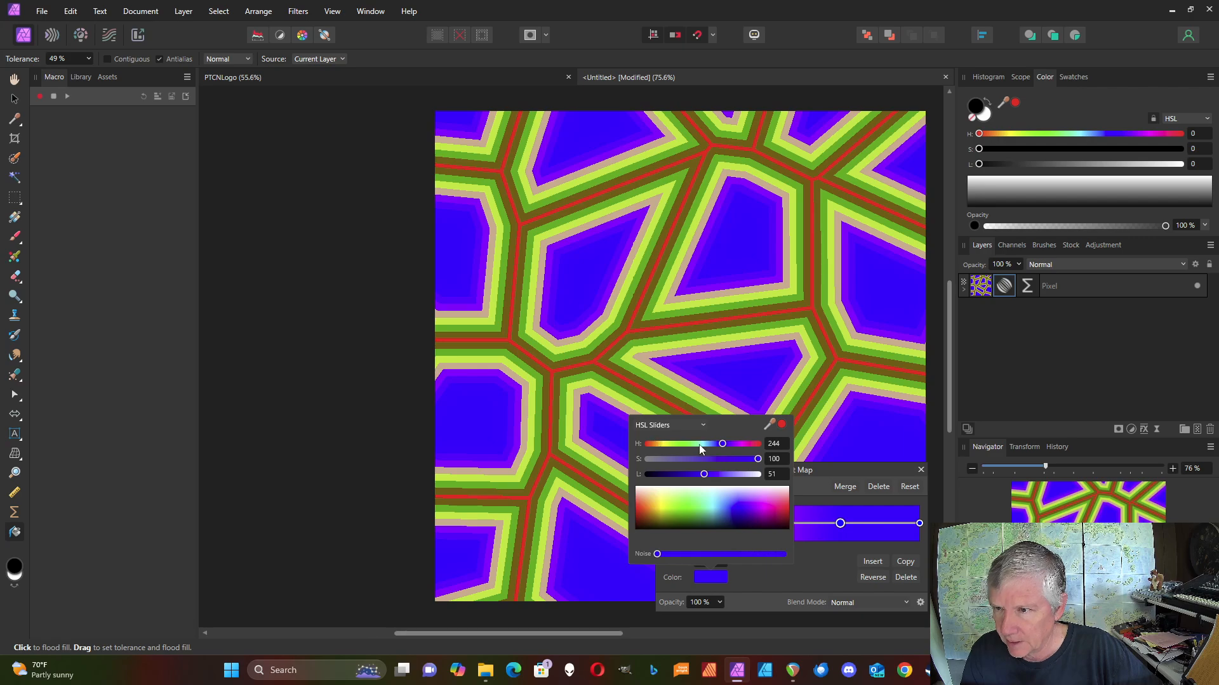
drag(722, 444, 657, 444)
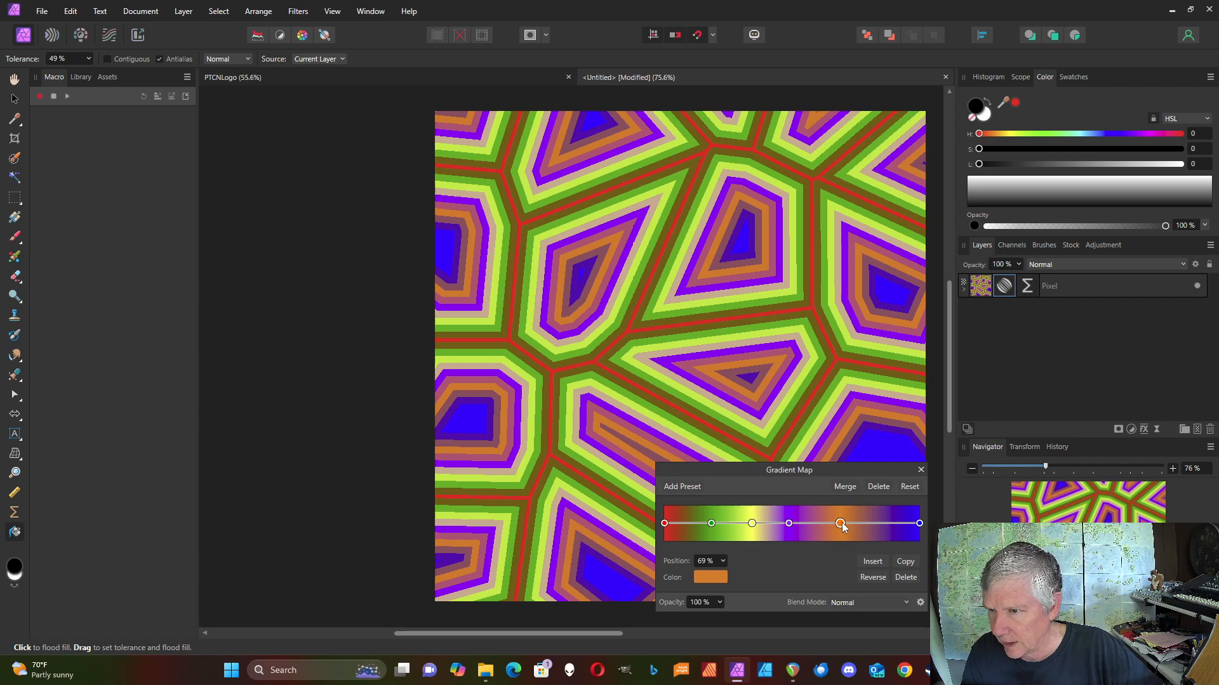
drag(839, 524, 866, 524)
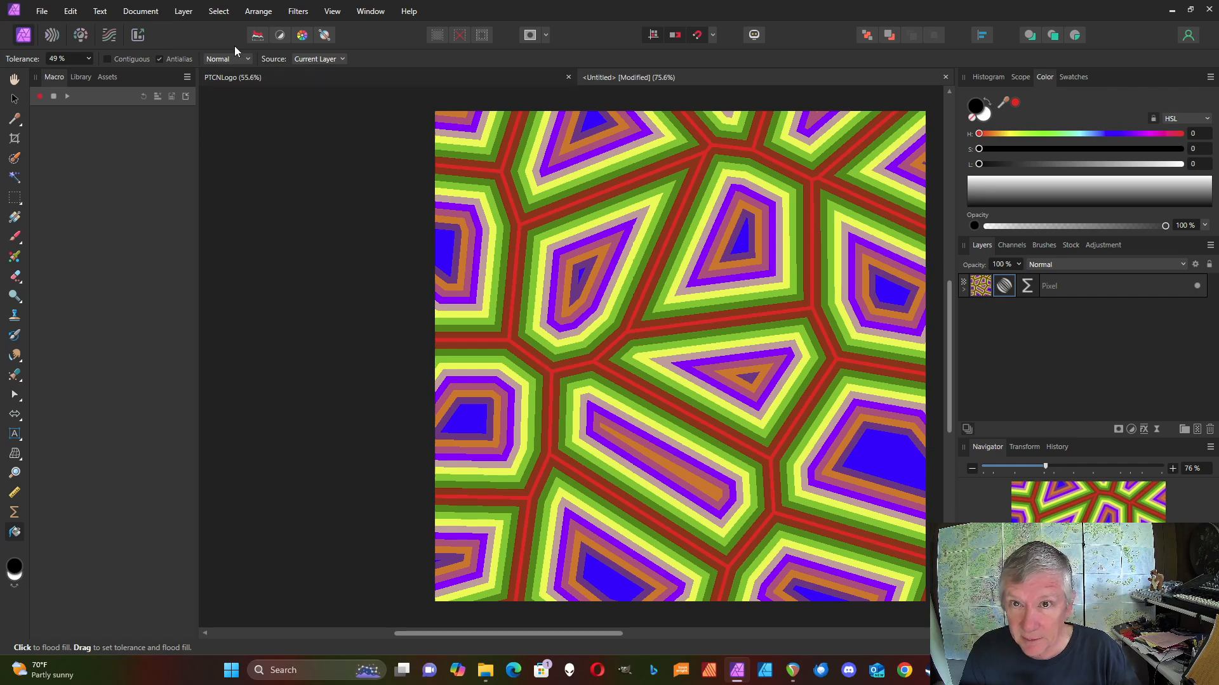
- Merge the visible layers into a new pixel layer and start a Mirror distortion on it with 6 mirrors
click(190, 12)
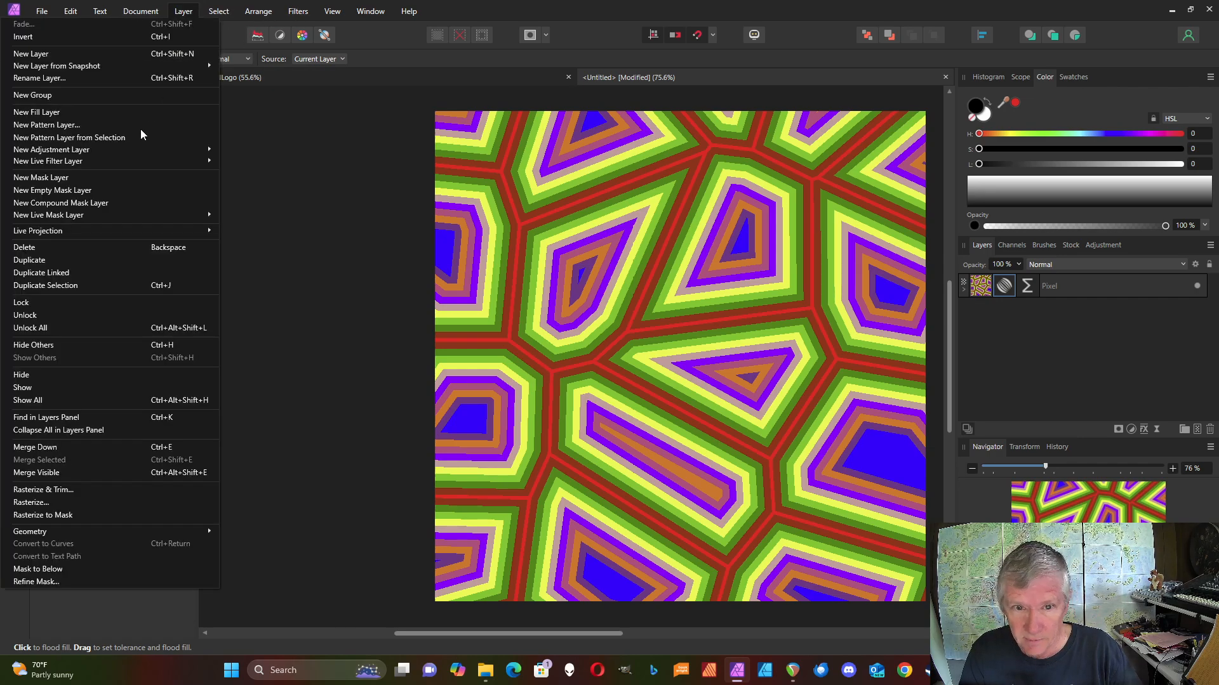
click(70, 473)
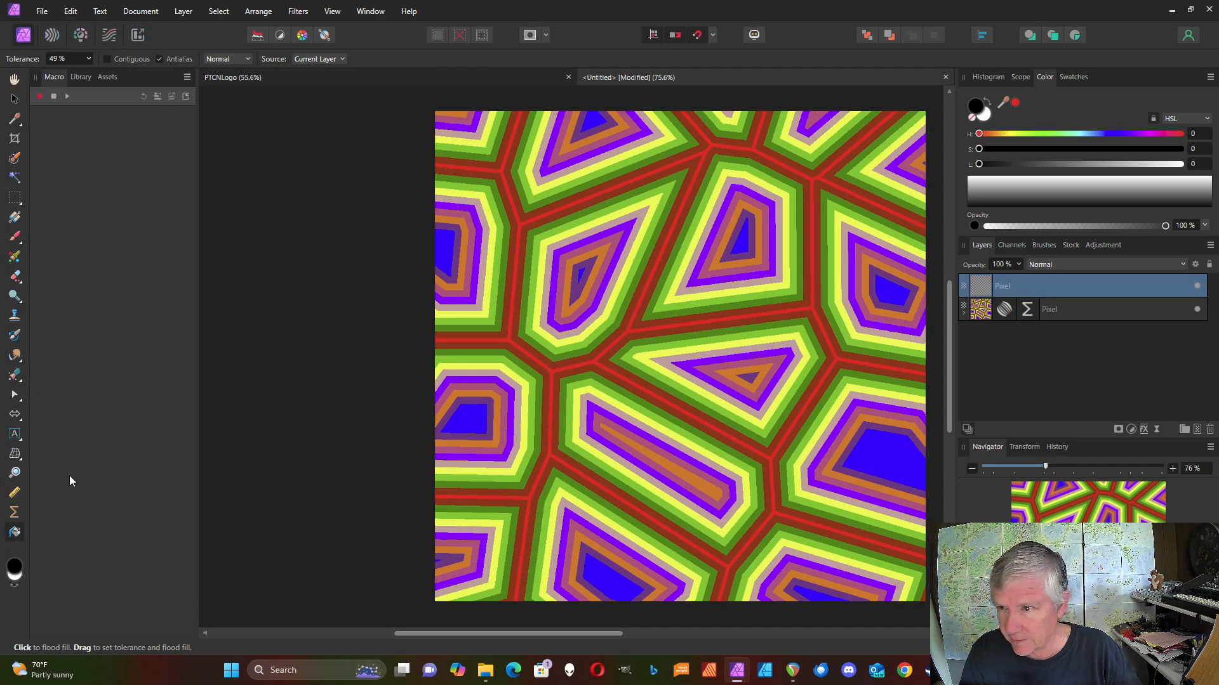
click(298, 13)
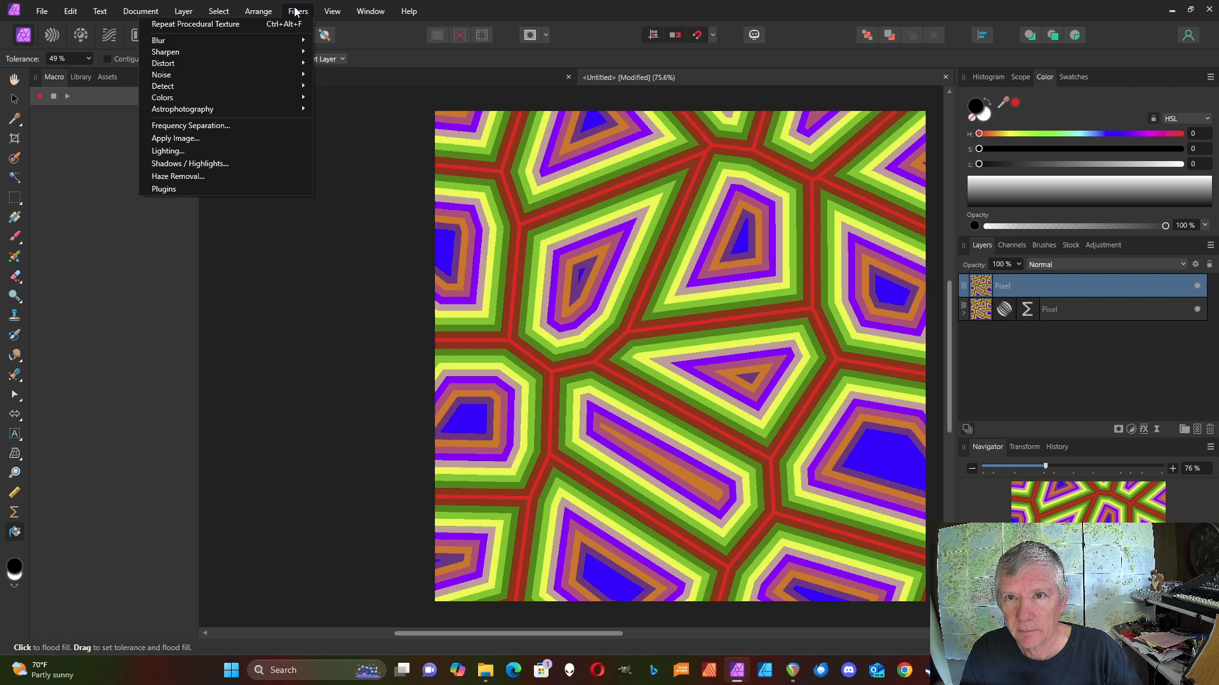
mouse_move(224, 62)
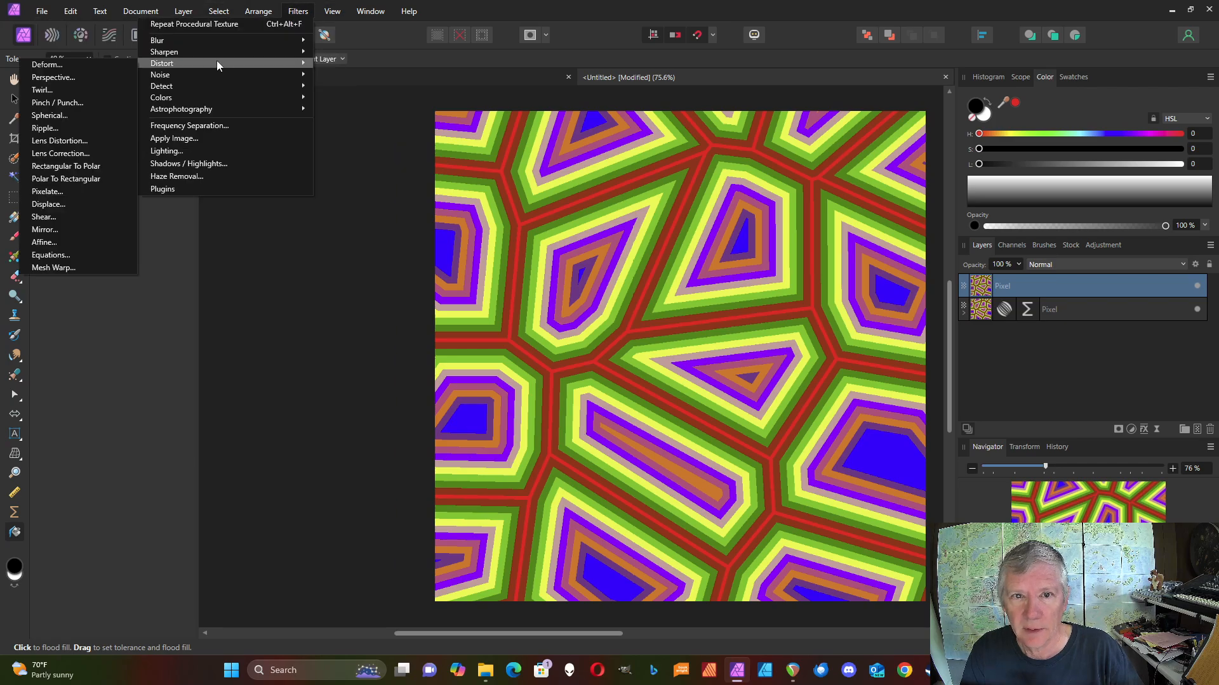
click(58, 228)
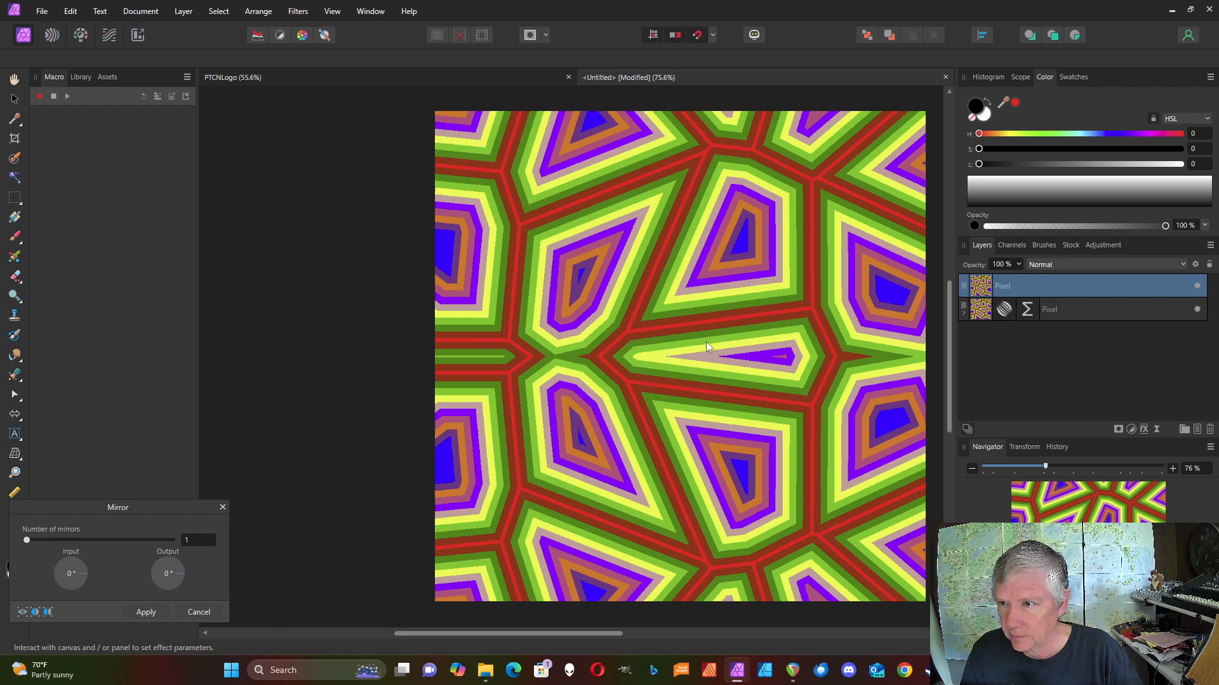
drag(26, 543, 64, 544)
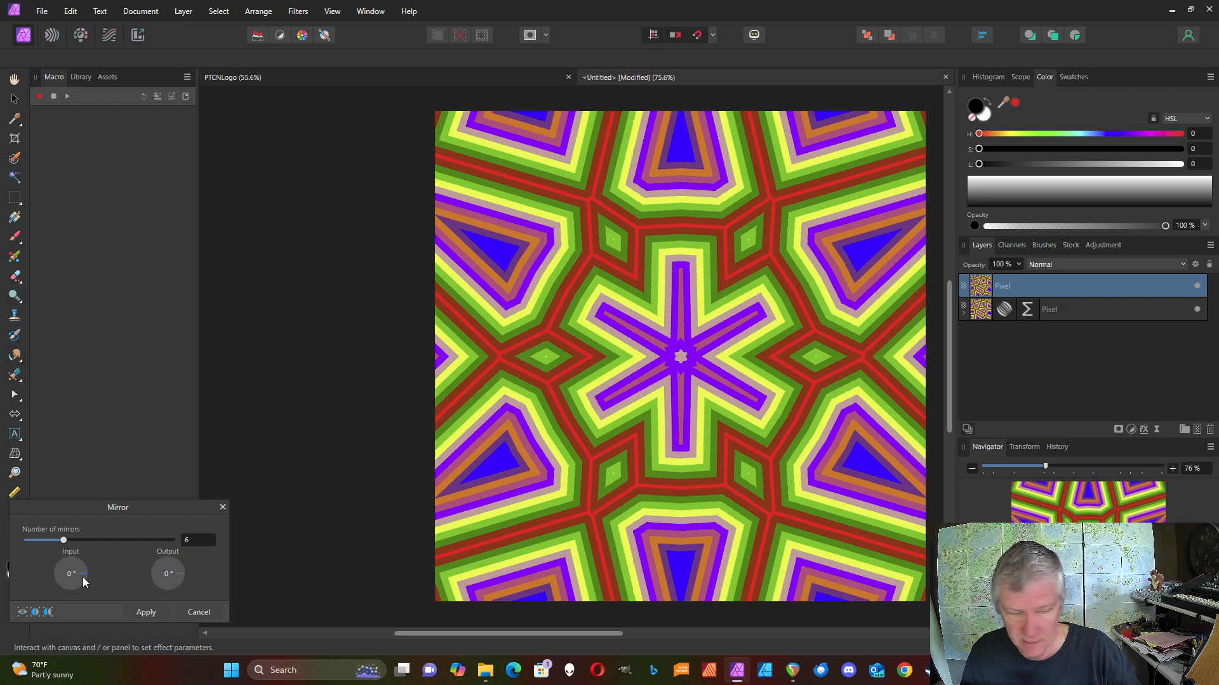
- Try a Mirror input angle of 9°, set it to 1° with the output angle at 0°, and apply the filter
mouse_move(84, 582)
mouse_down()
mouse_move(78, 565)
mouse_move(91, 584)
mouse_move(92, 570)
mouse_up()
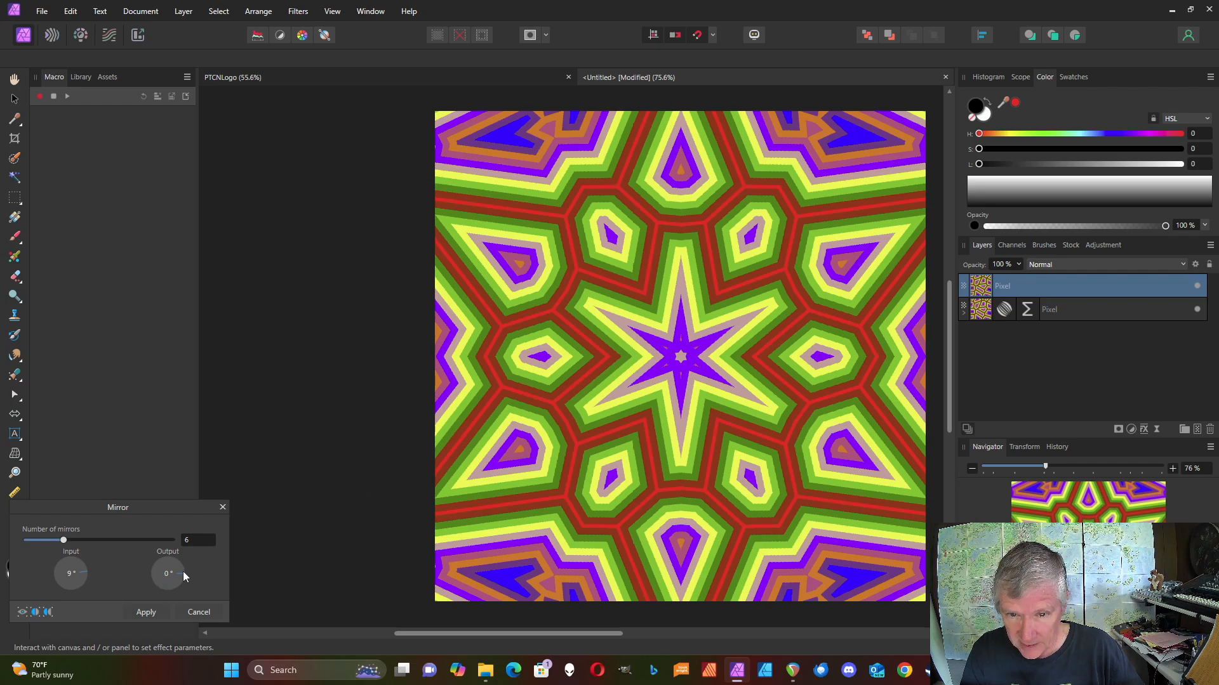
mouse_move(184, 572)
mouse_down()
mouse_move(166, 589)
mouse_move(177, 577)
mouse_move(181, 590)
mouse_move(184, 574)
mouse_up()
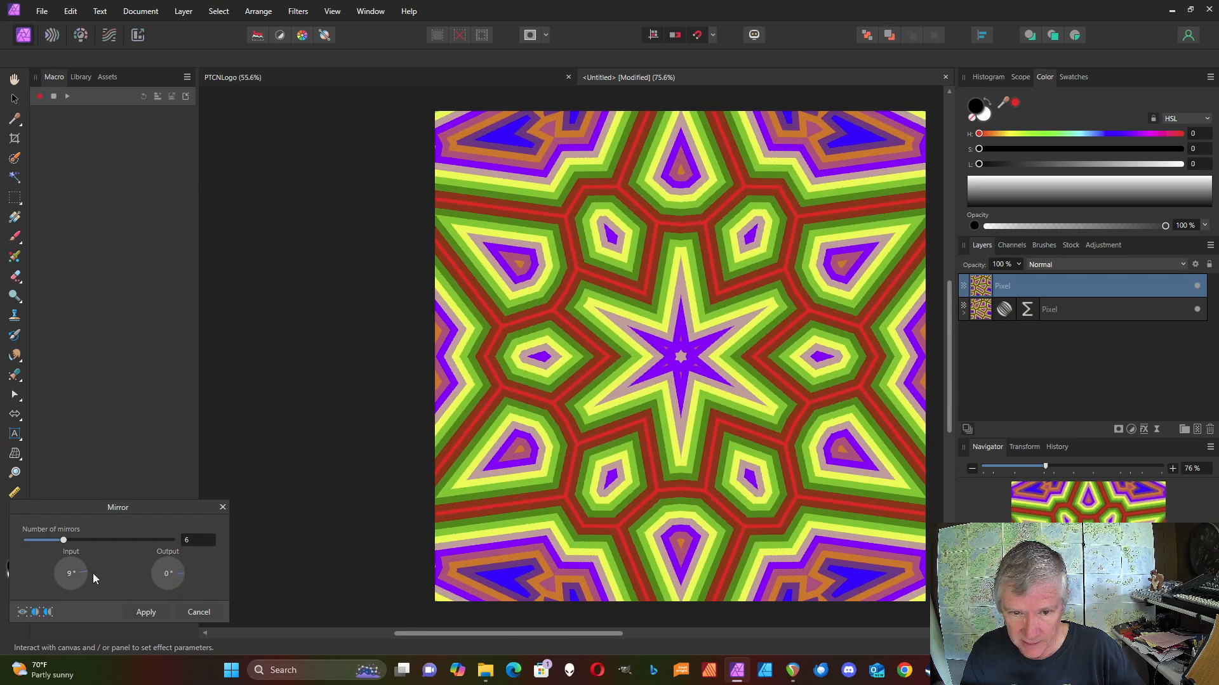
mouse_move(93, 573)
mouse_down()
mouse_move(71, 549)
mouse_move(82, 588)
mouse_move(86, 578)
mouse_up()
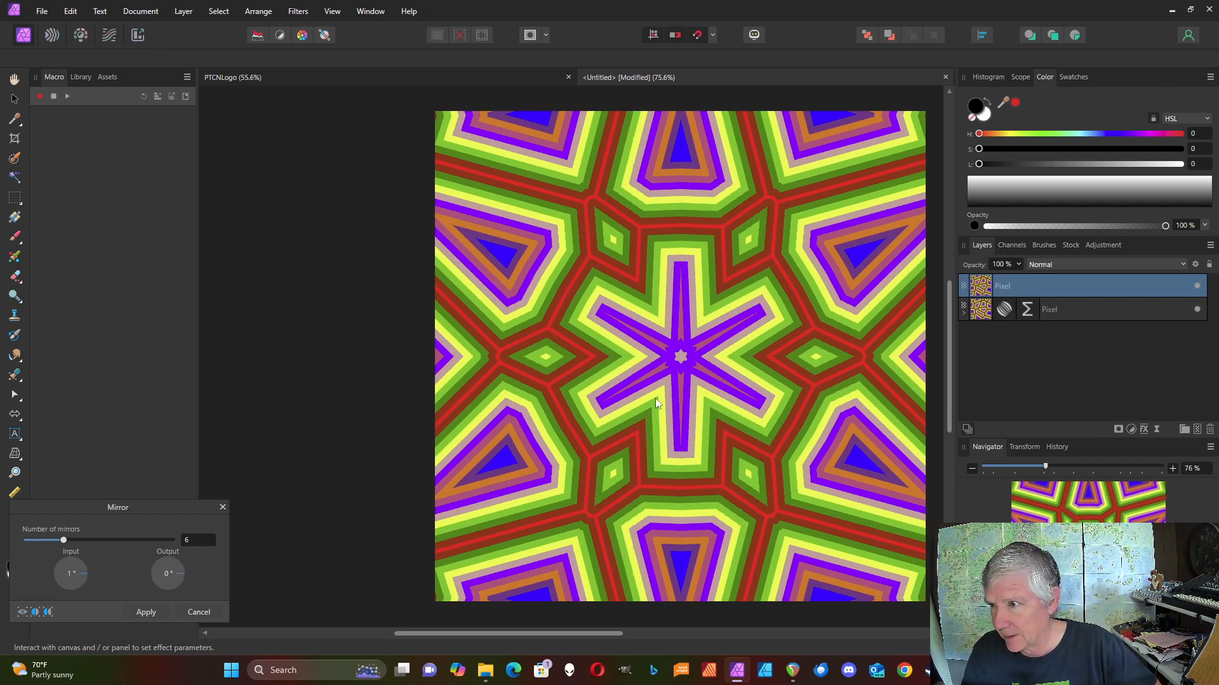
click(151, 611)
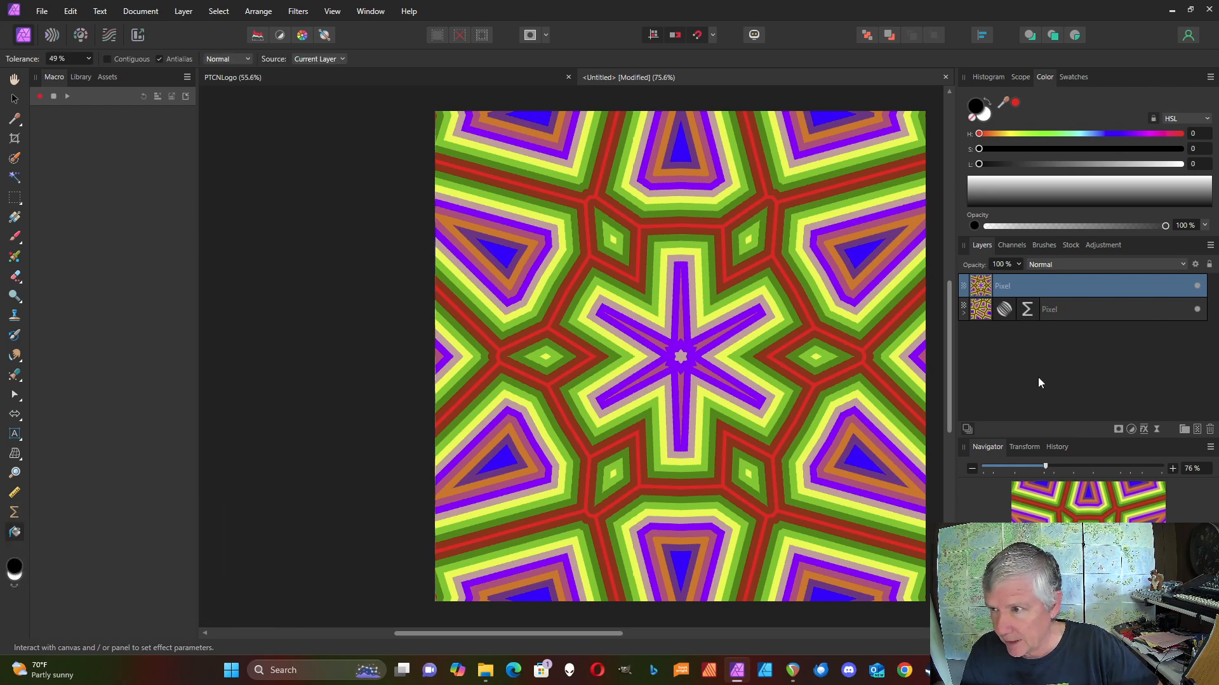
- Toggle the mirrored layer's visibility off and on to compare, and select the live-textured Pixel layer beneath it
click(1197, 286)
click(1198, 287)
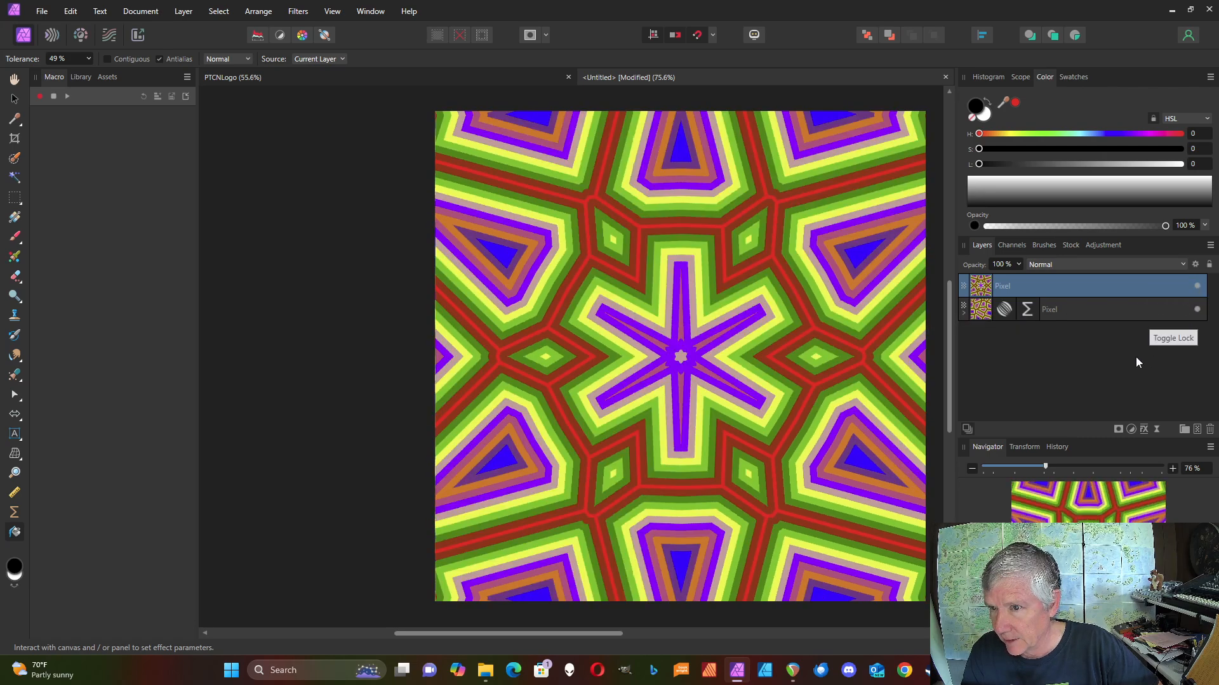
click(981, 314)
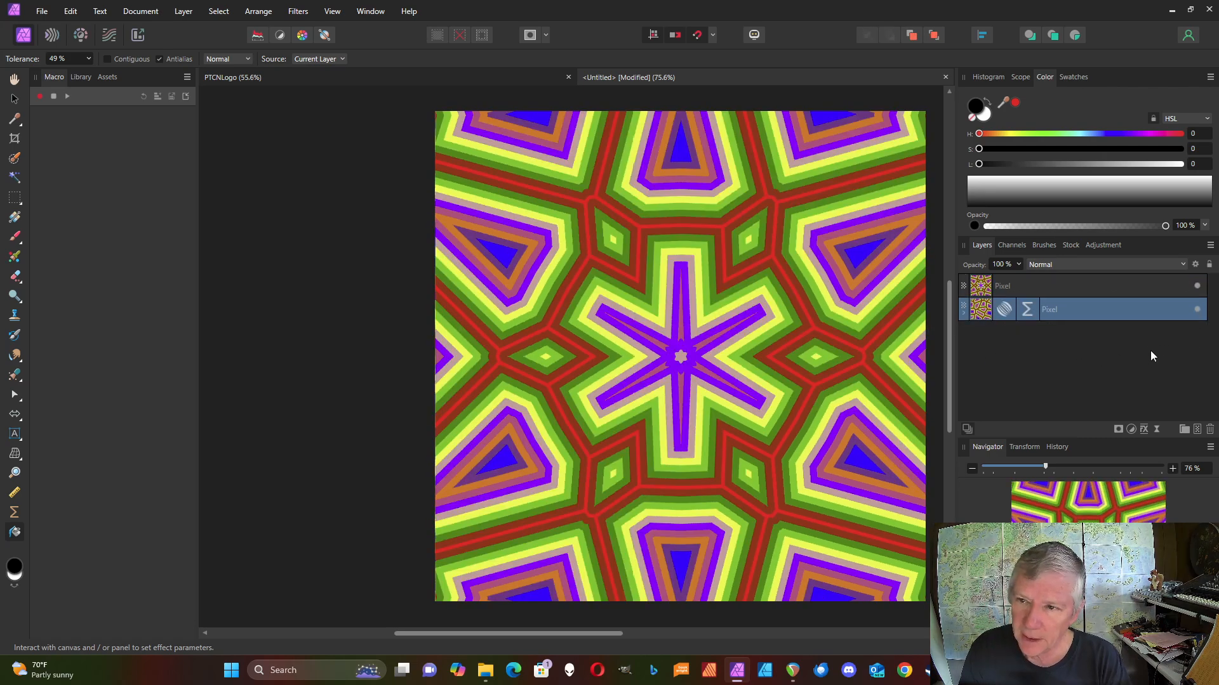